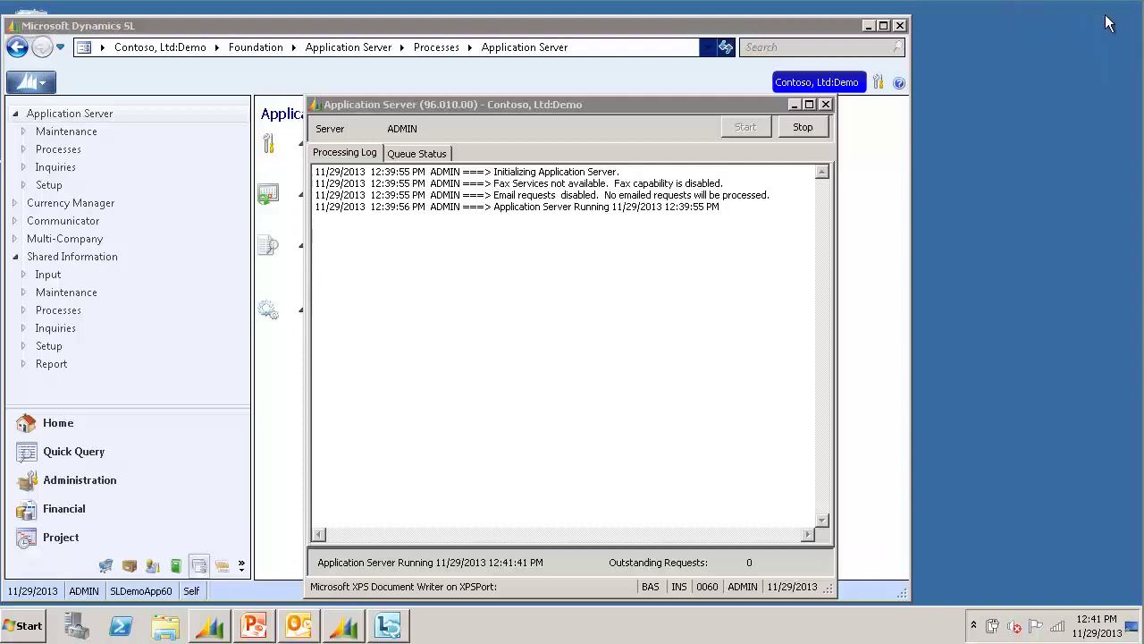
# - Open Quick Send Setup (21.951.00) from Foundation > Shared Information > Setup
pyautogui.click(348, 26)
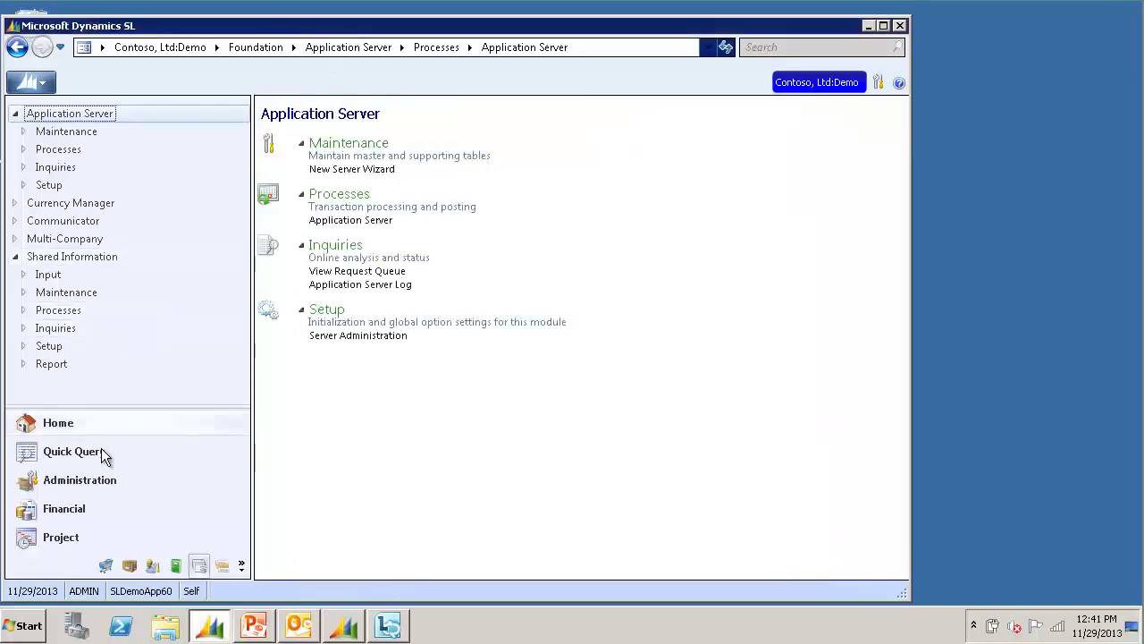
pyautogui.click(197, 568)
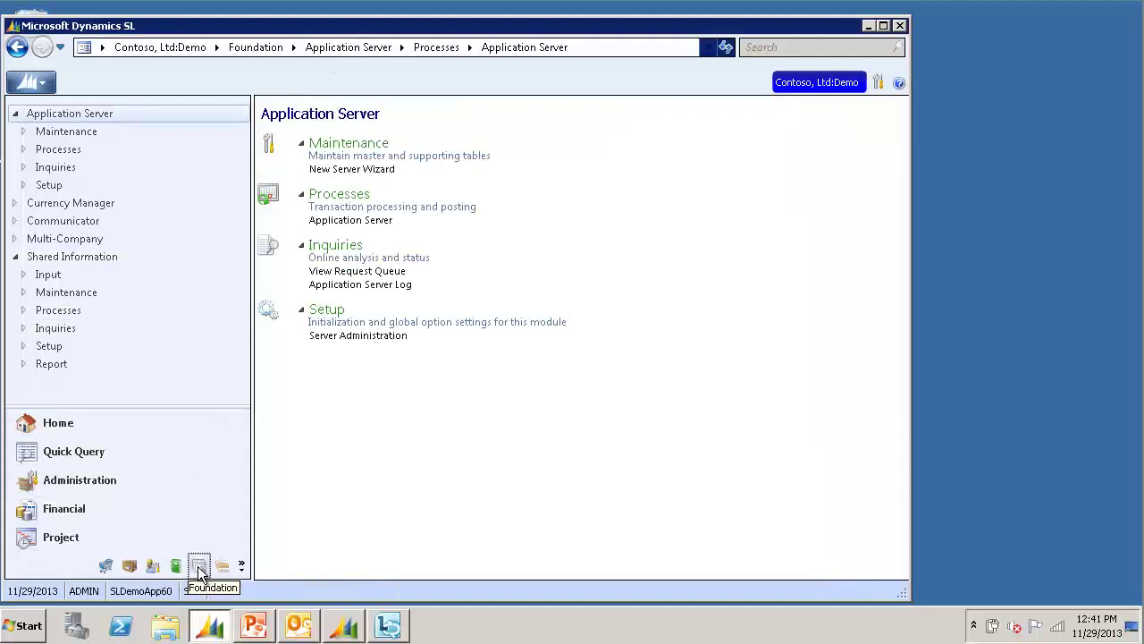
pyautogui.click(94, 256)
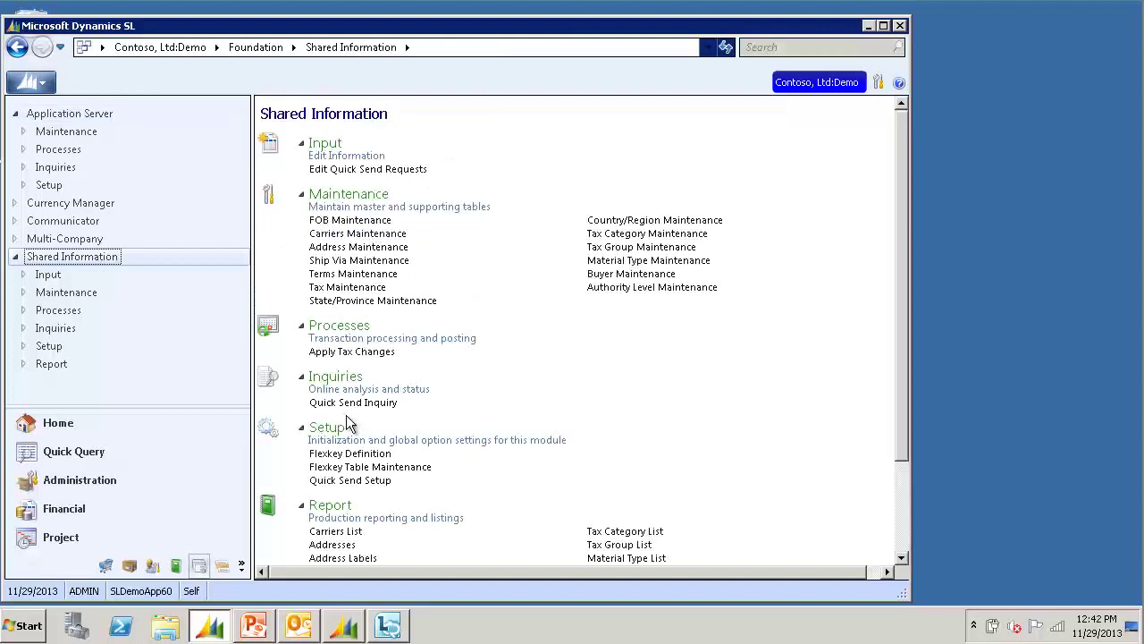
pyautogui.click(362, 483)
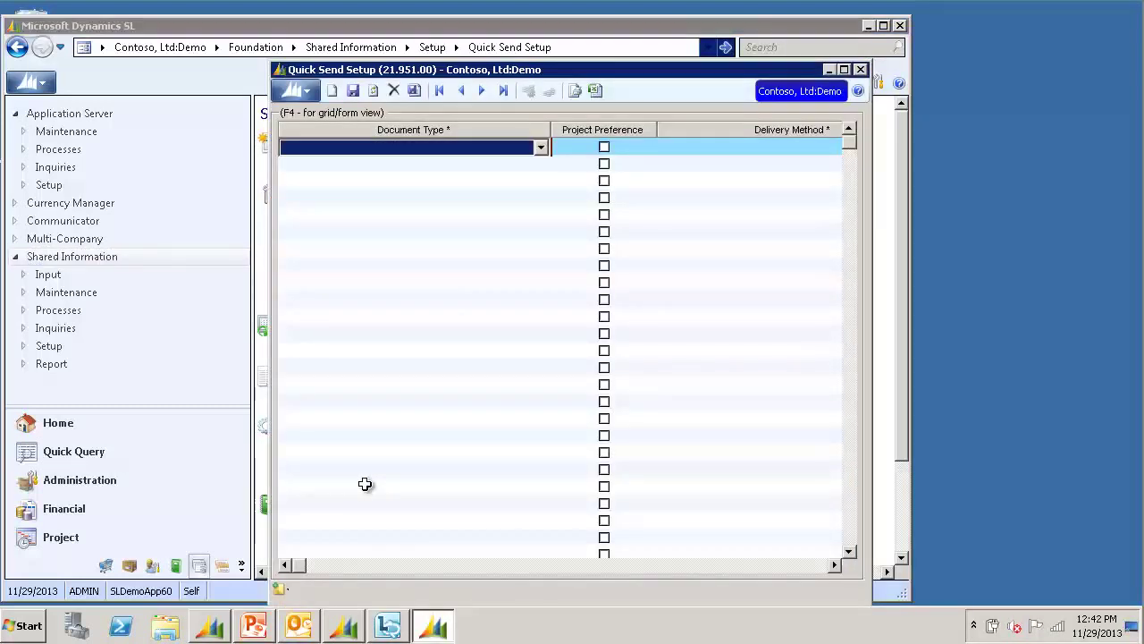
# - In form view, add an AR Invoice/Memo document type with Email as the delivery method
pyautogui.click(572, 144)
pyautogui.press('F4')
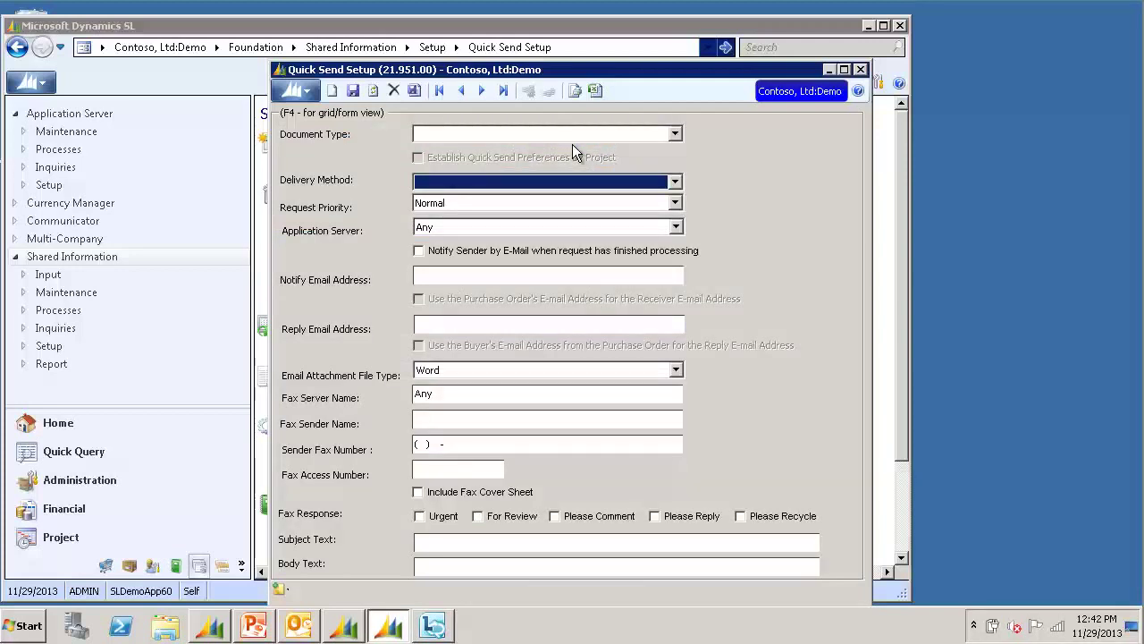
pyautogui.click(574, 134)
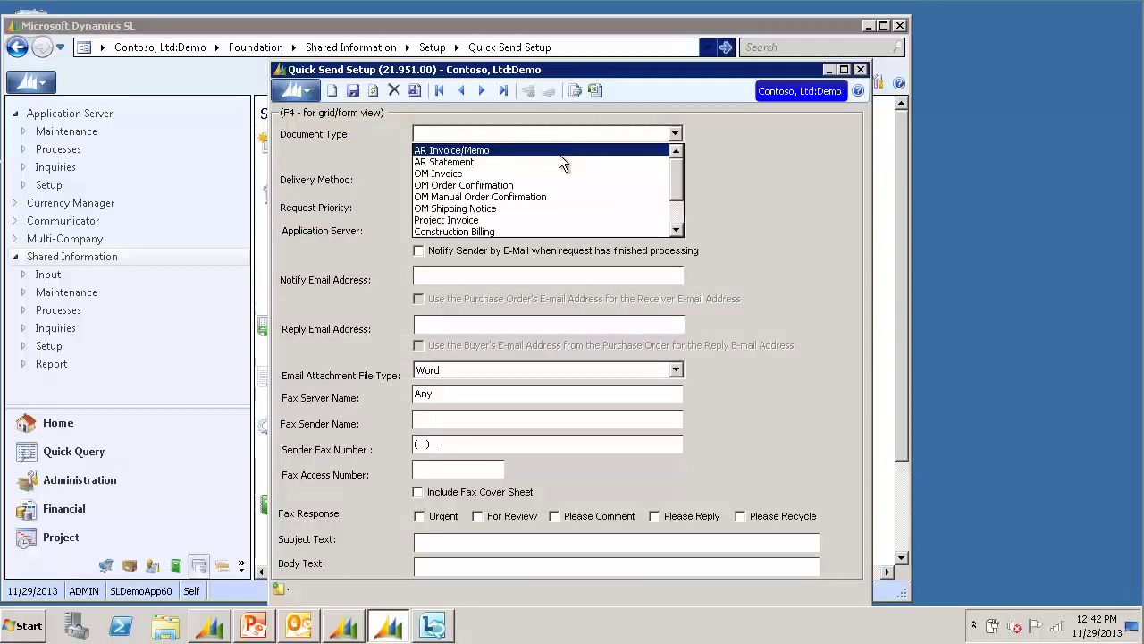
pyautogui.click(556, 152)
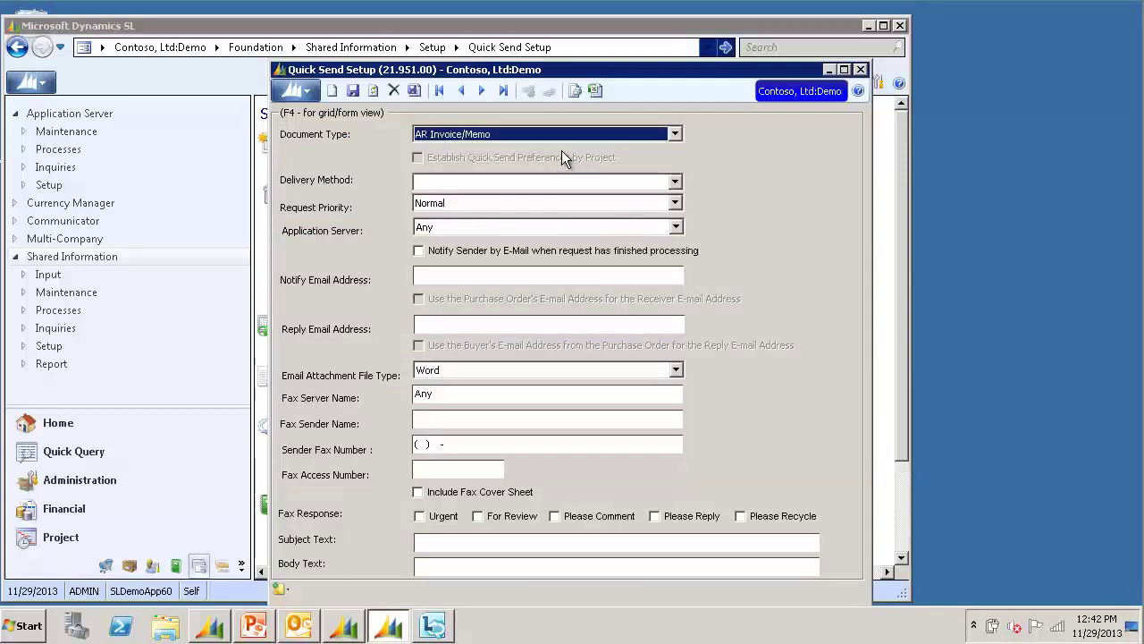
pyautogui.click(598, 182)
pyautogui.click(589, 199)
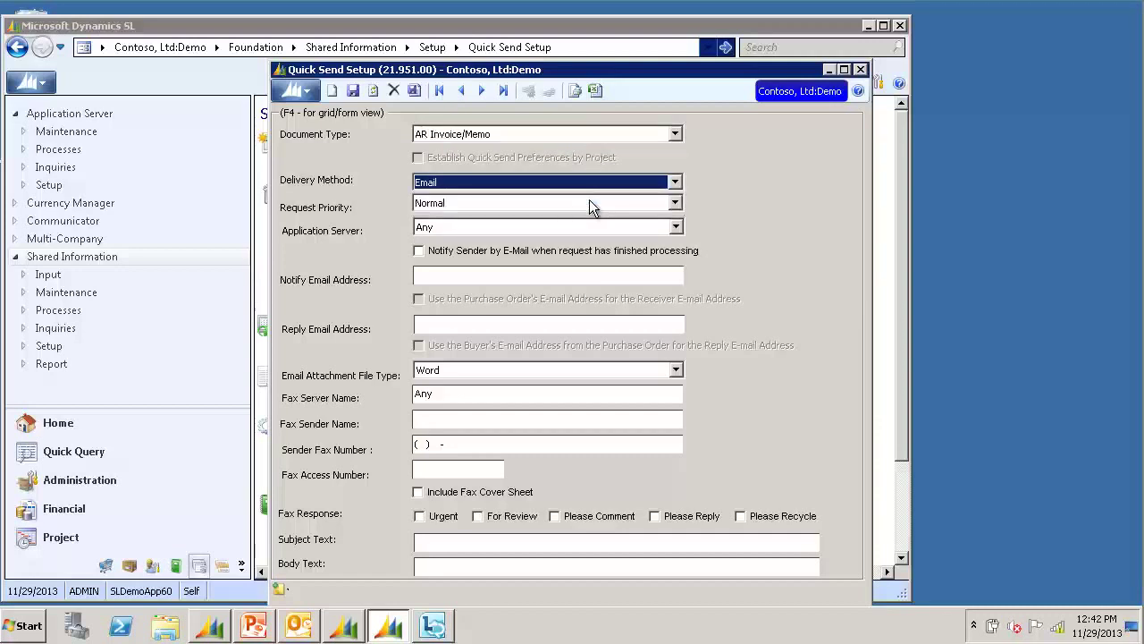
# - Fill in the notify and reply email addresses and choose Adobe Acrobat attachments
pyautogui.click(514, 277)
pyautogui.write('notify@contos.com')
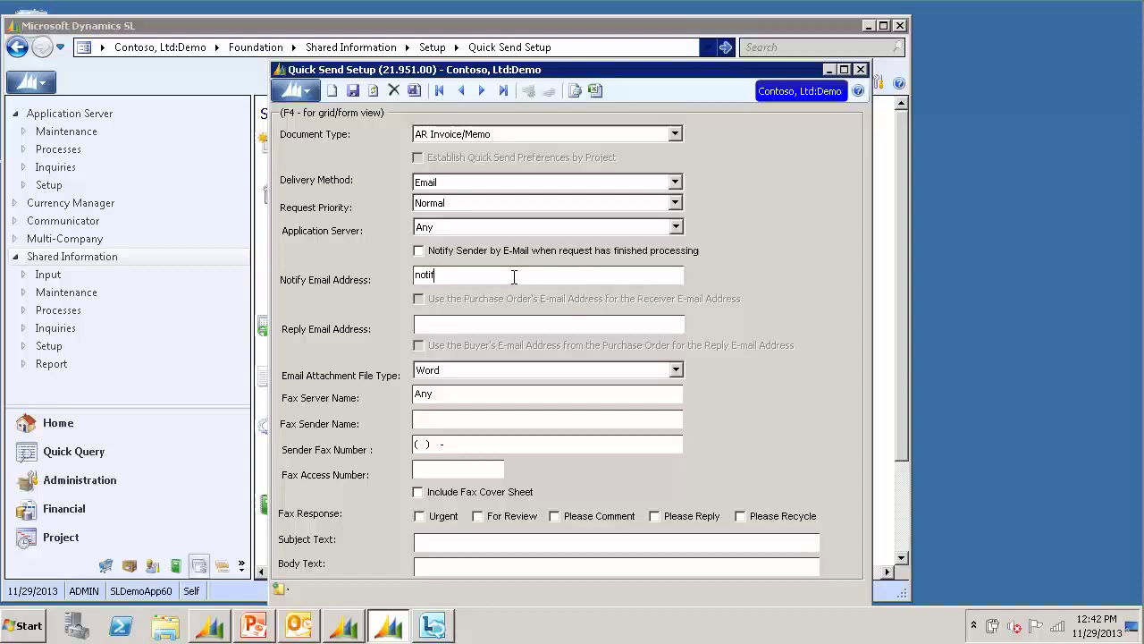
pyautogui.press('Tab')
pyautogui.write('reply@contoso.com')
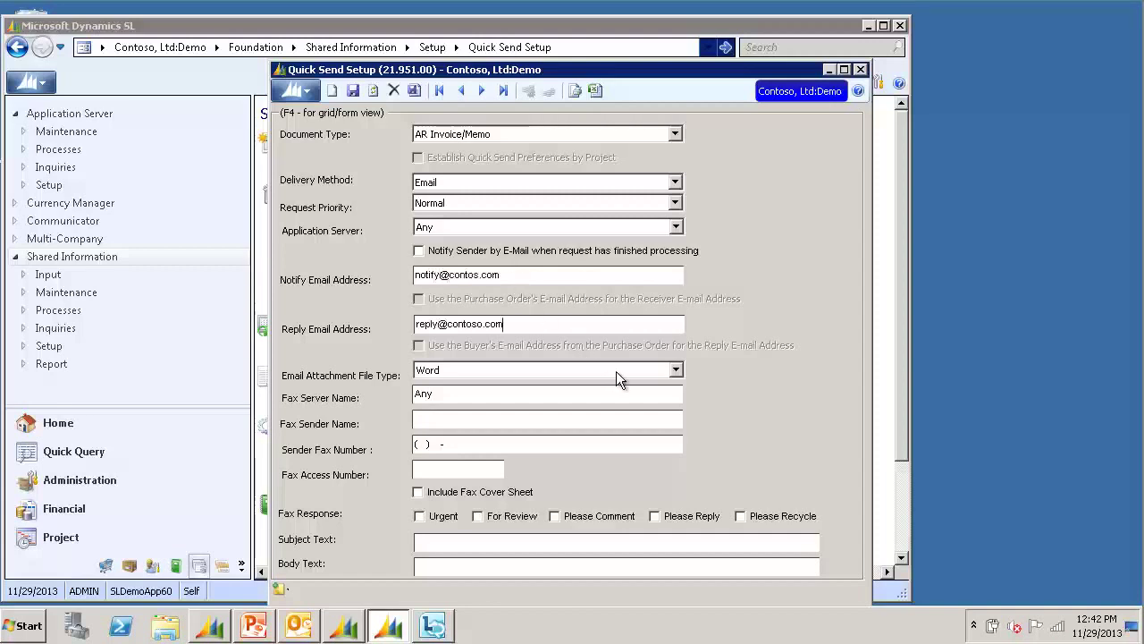
pyautogui.click(676, 370)
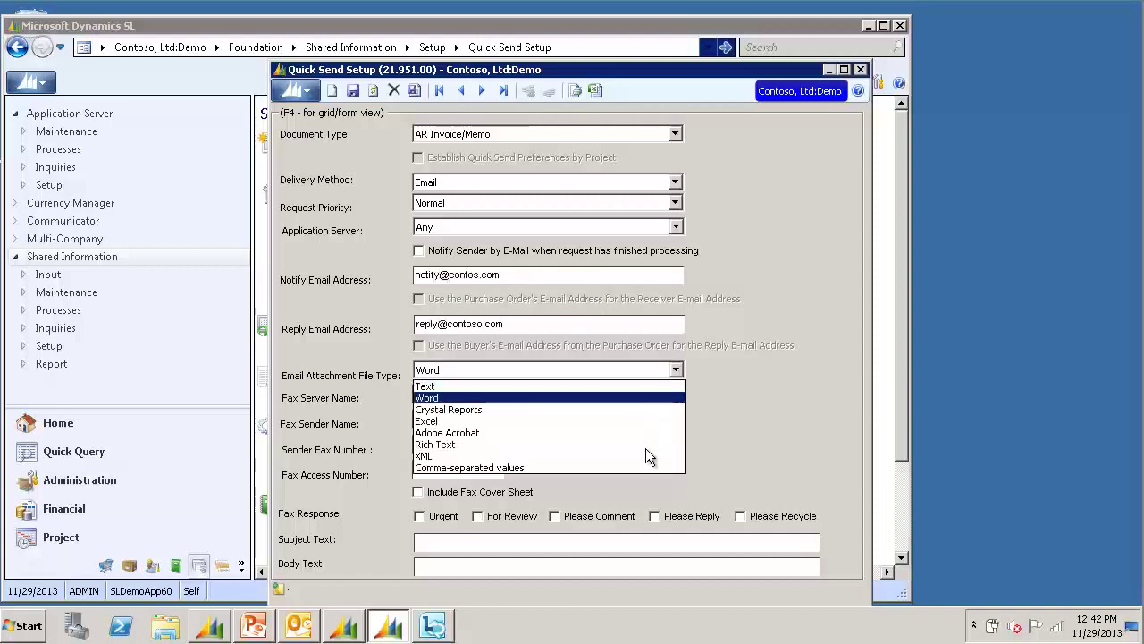
pyautogui.click(628, 433)
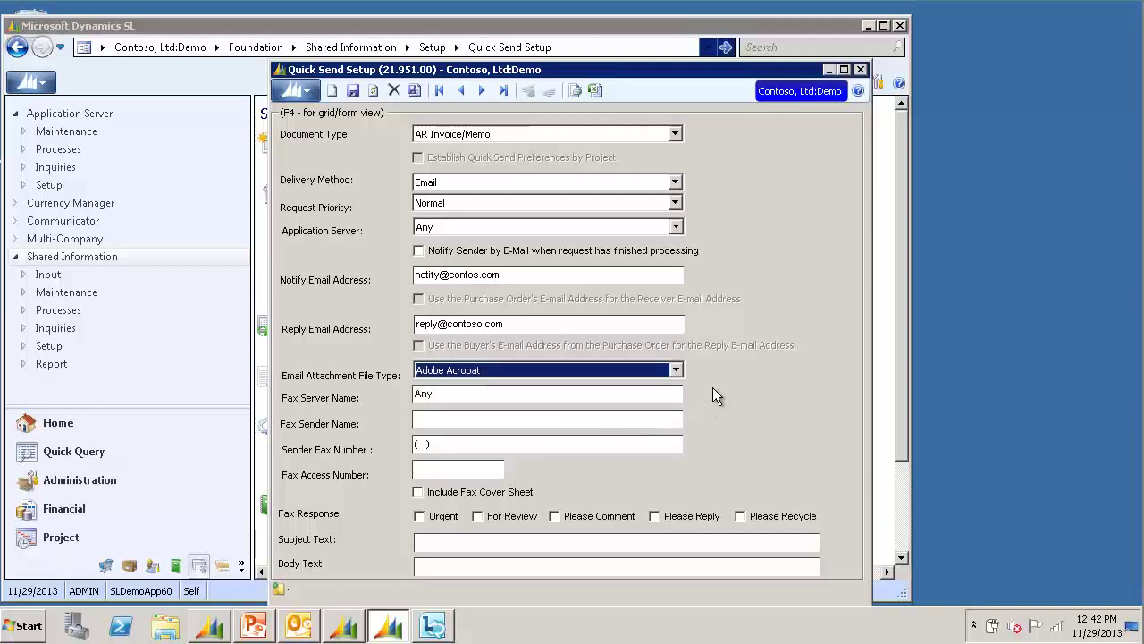
# - Enter subject 'Invoice Is Attached' and a body using <Customer Name> and <Reference Number>, then close
pyautogui.click(643, 542)
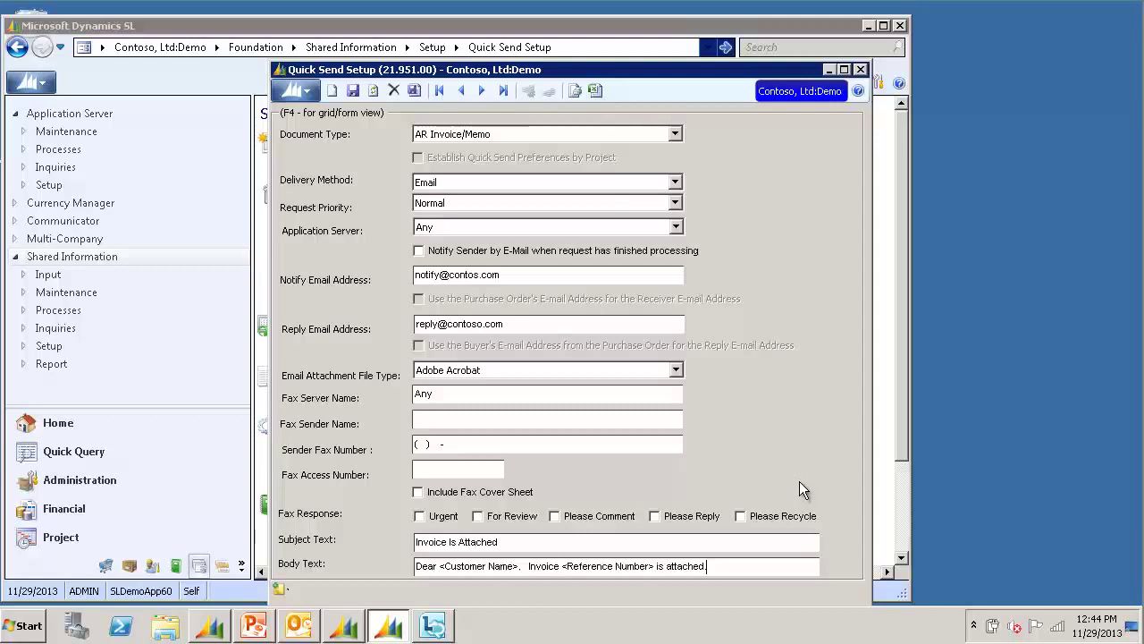
pyautogui.click(860, 69)
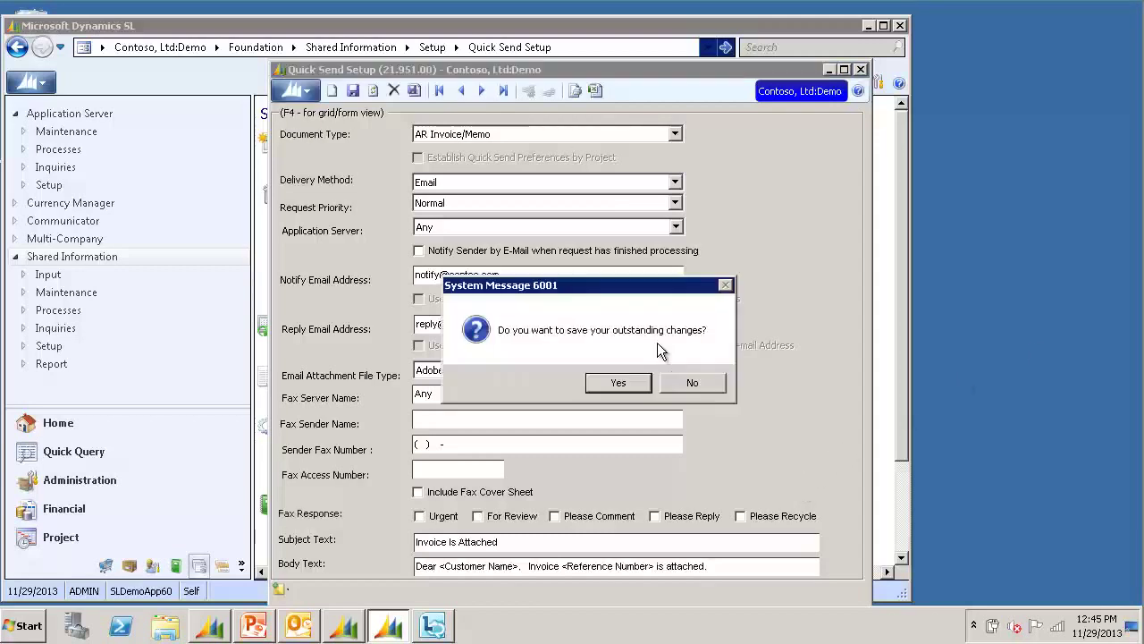
# - Save the setup, then load the customer's ID in Accounts Receivable Customer Maintenance
pyautogui.click(622, 385)
pyautogui.click(391, 19)
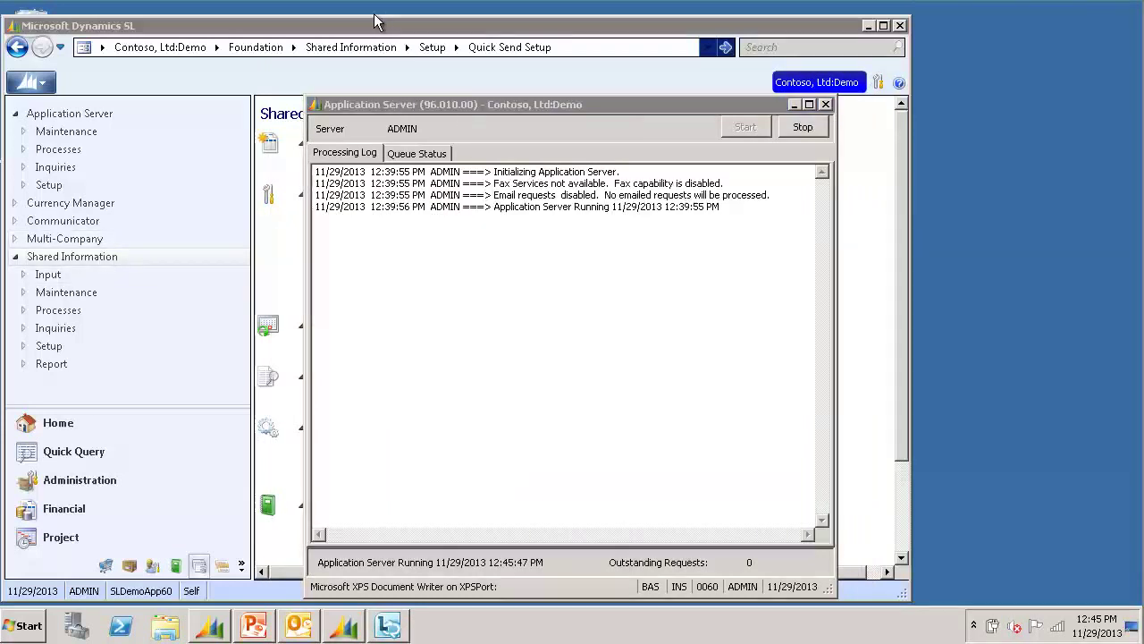
pyautogui.click(84, 511)
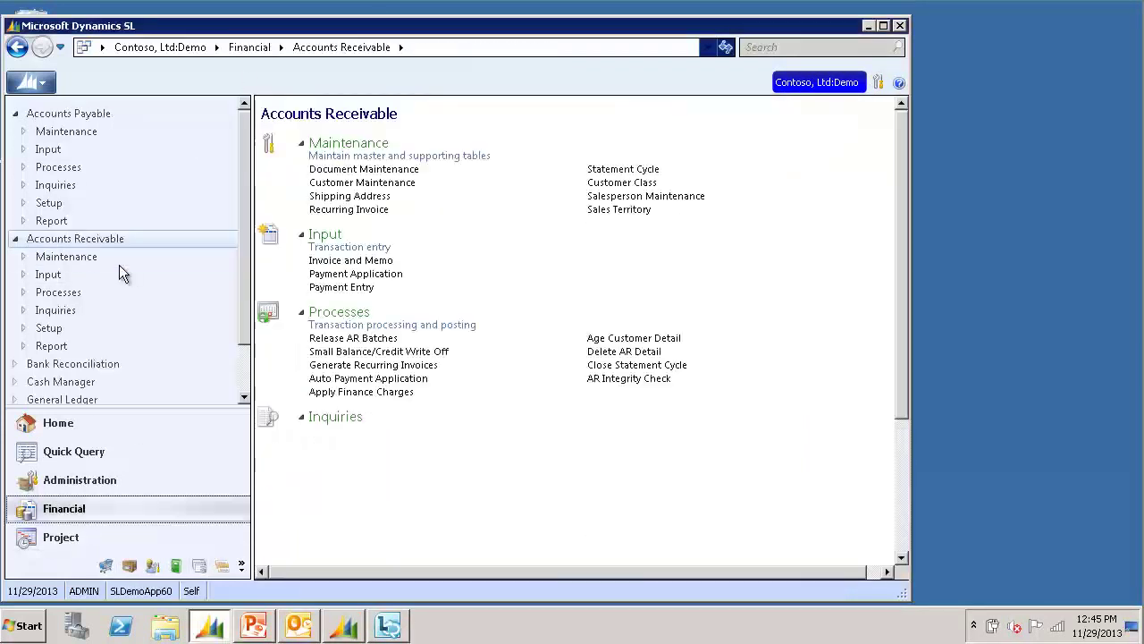
pyautogui.click(62, 241)
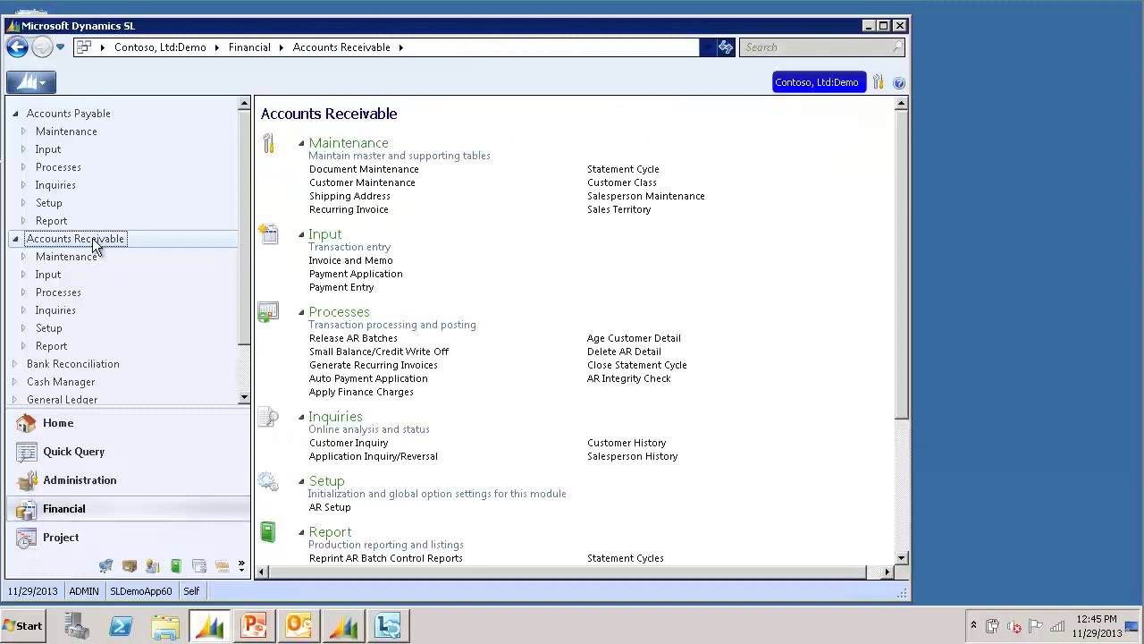
pyautogui.click(358, 182)
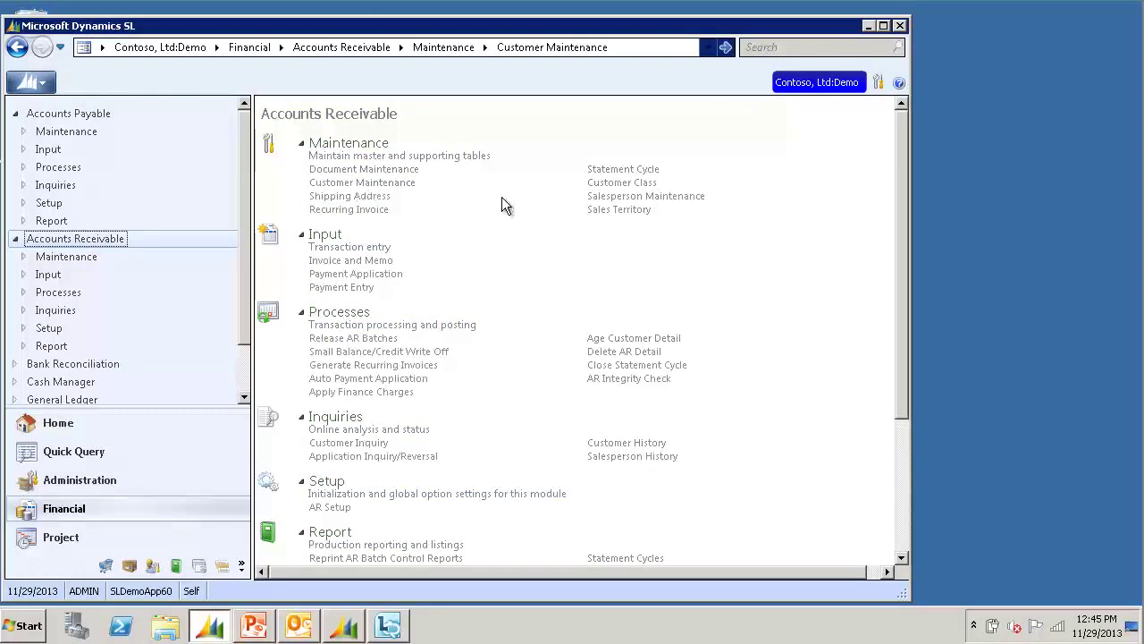
pyautogui.write('C300')
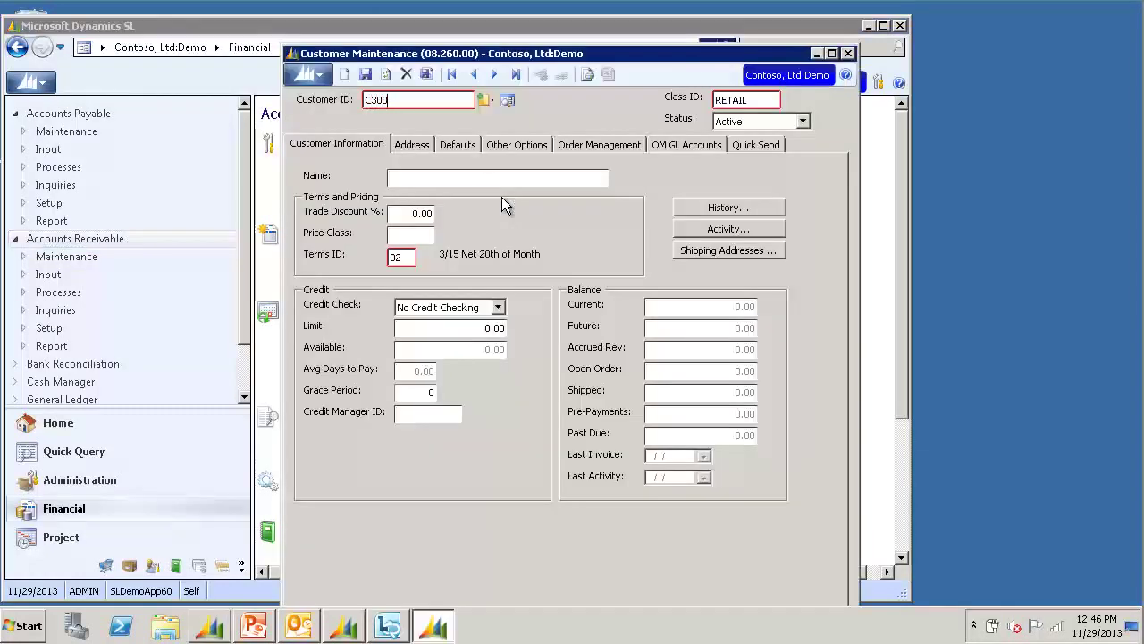
pyautogui.press('Tab')
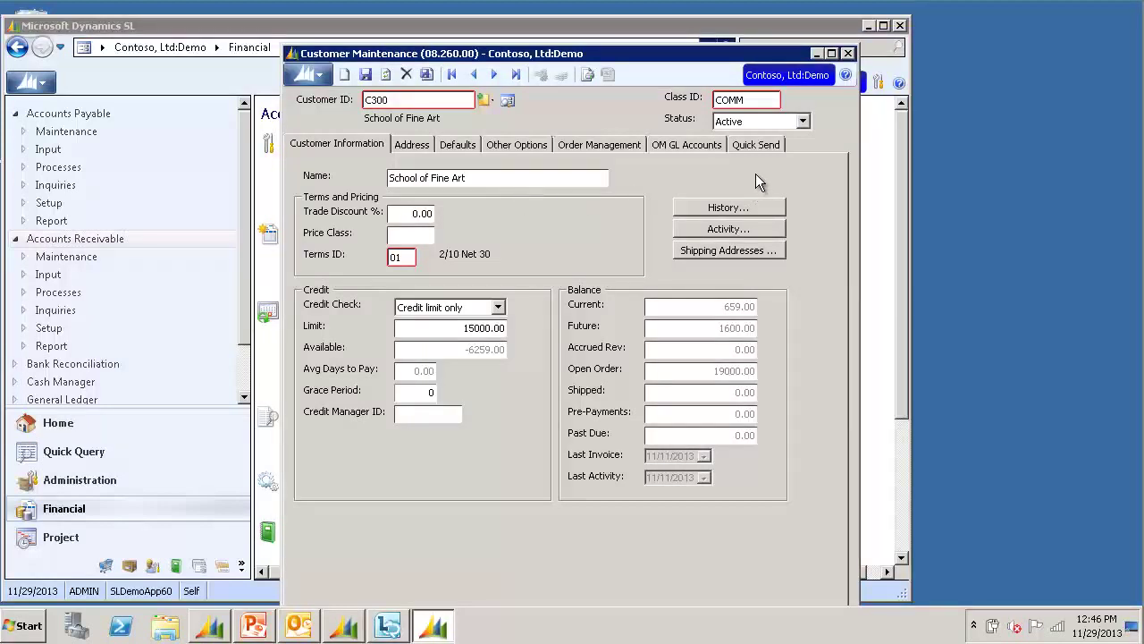
# - Add an AR Invoice/Memo Quick Send entry with the receiver and reply email addresses
pyautogui.click(758, 148)
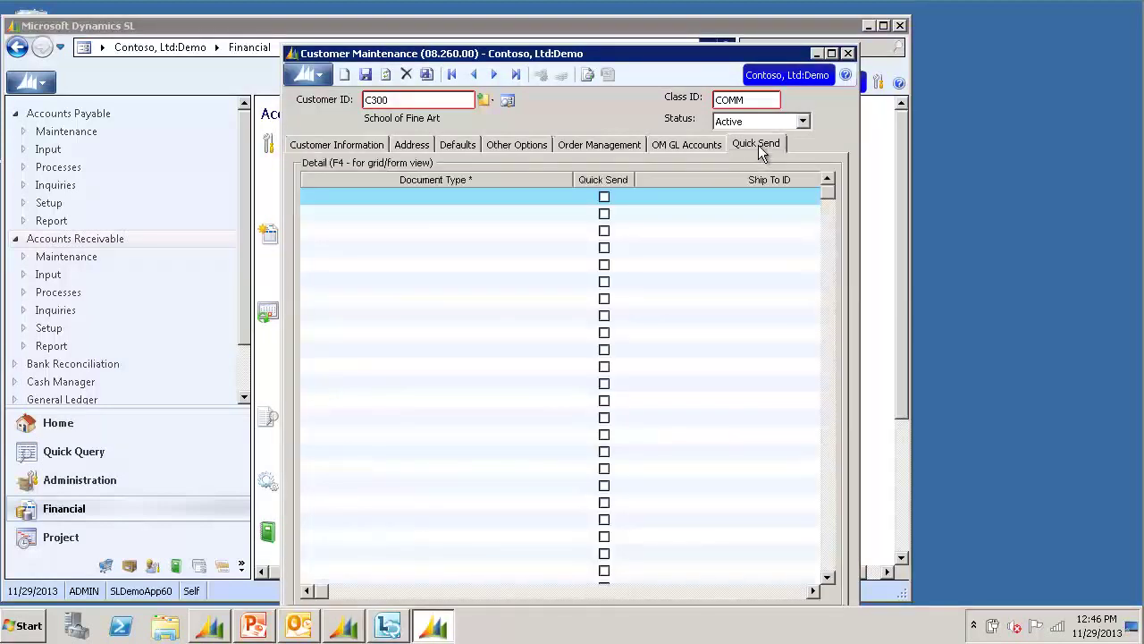
pyautogui.click(542, 197)
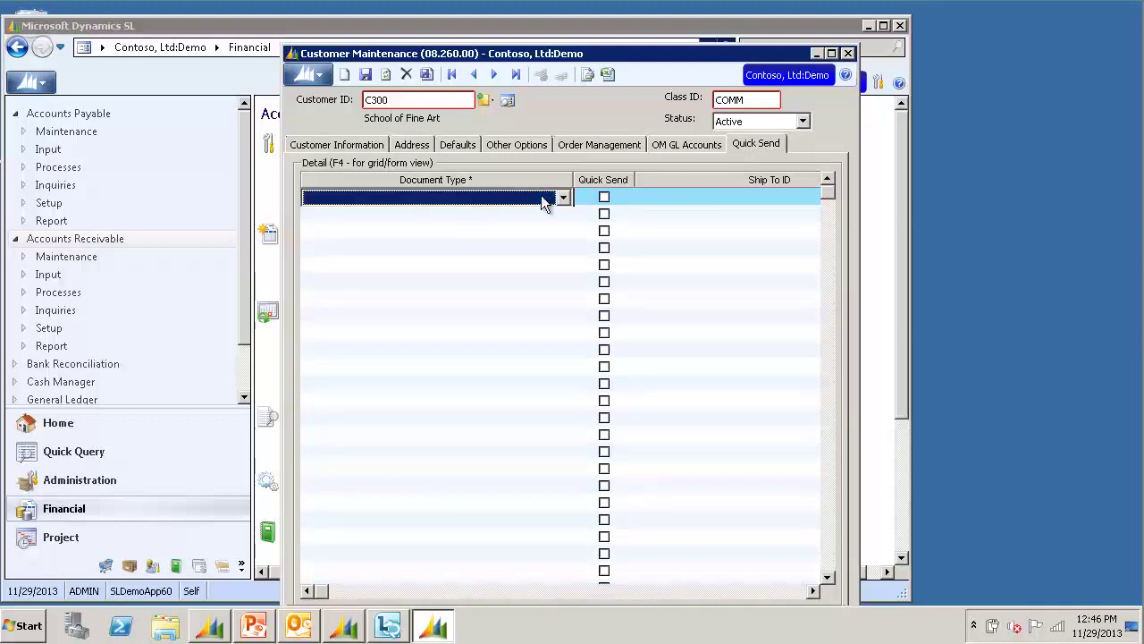
pyautogui.press('F4')
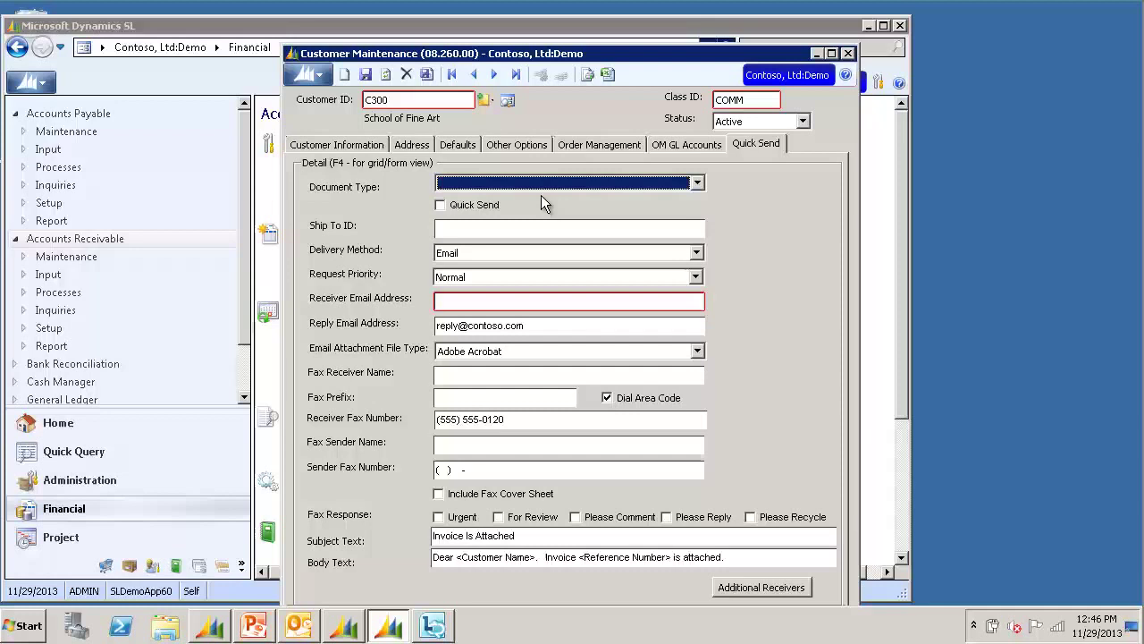
pyautogui.click(539, 184)
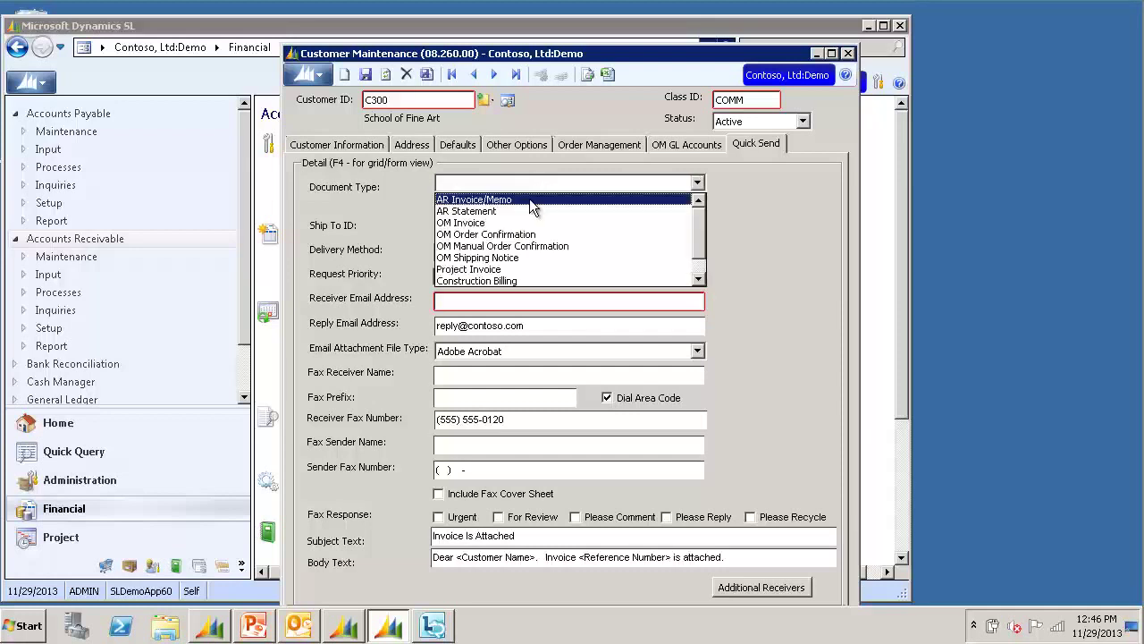
pyautogui.click(531, 200)
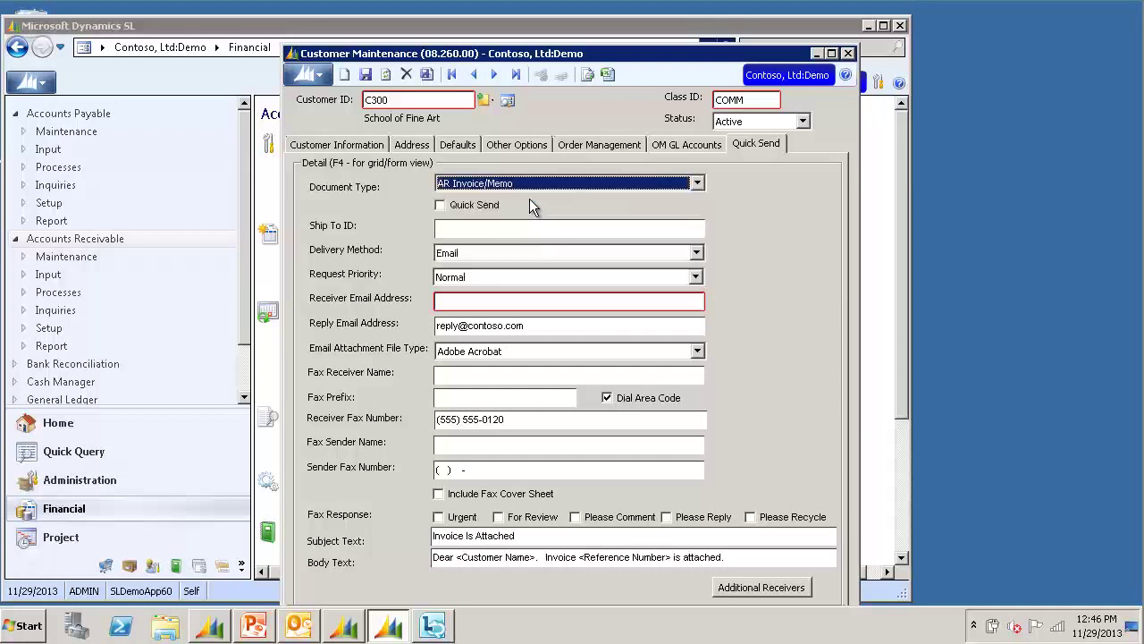
pyautogui.click(490, 301)
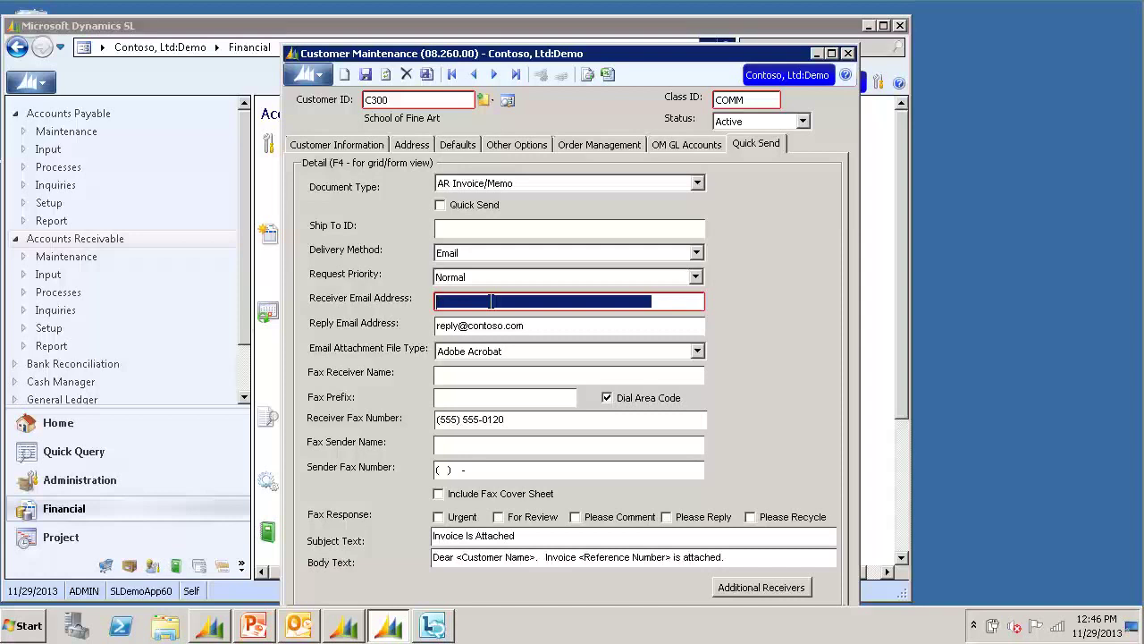
pyautogui.click(516, 327)
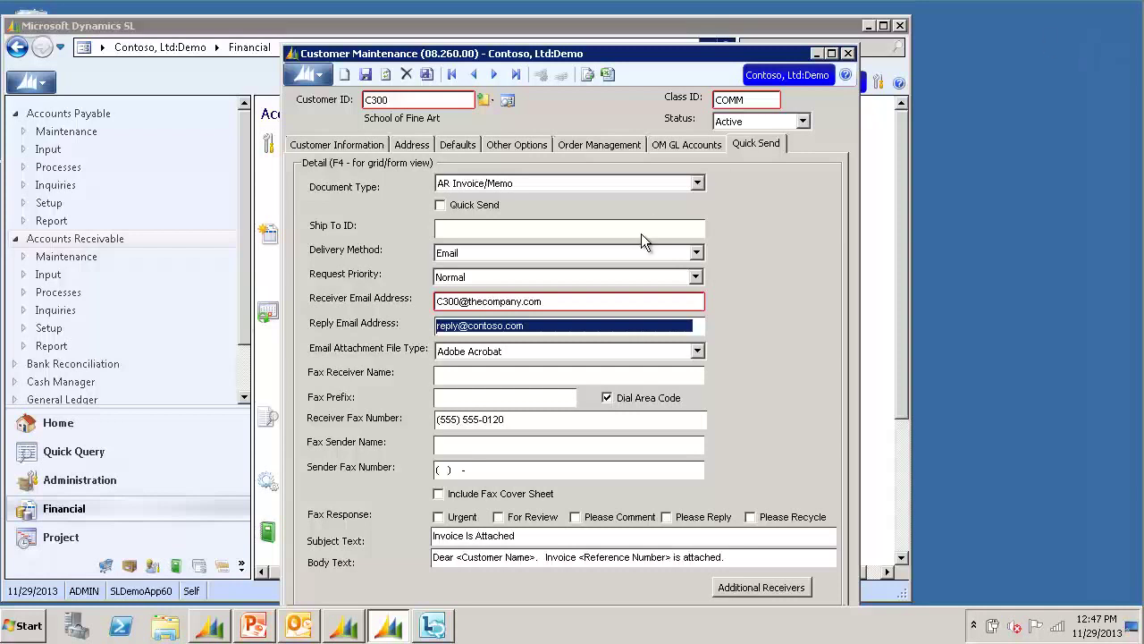
# - Turn on Quick Send for the customer, then close the record and save changes
pyautogui.click(468, 205)
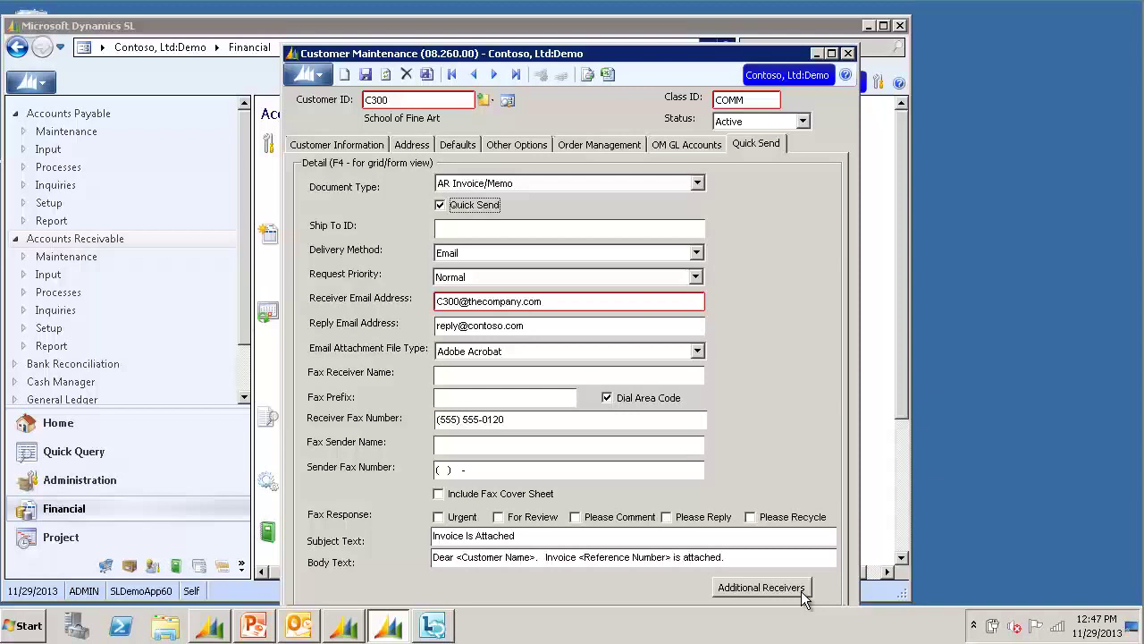
pyautogui.click(848, 54)
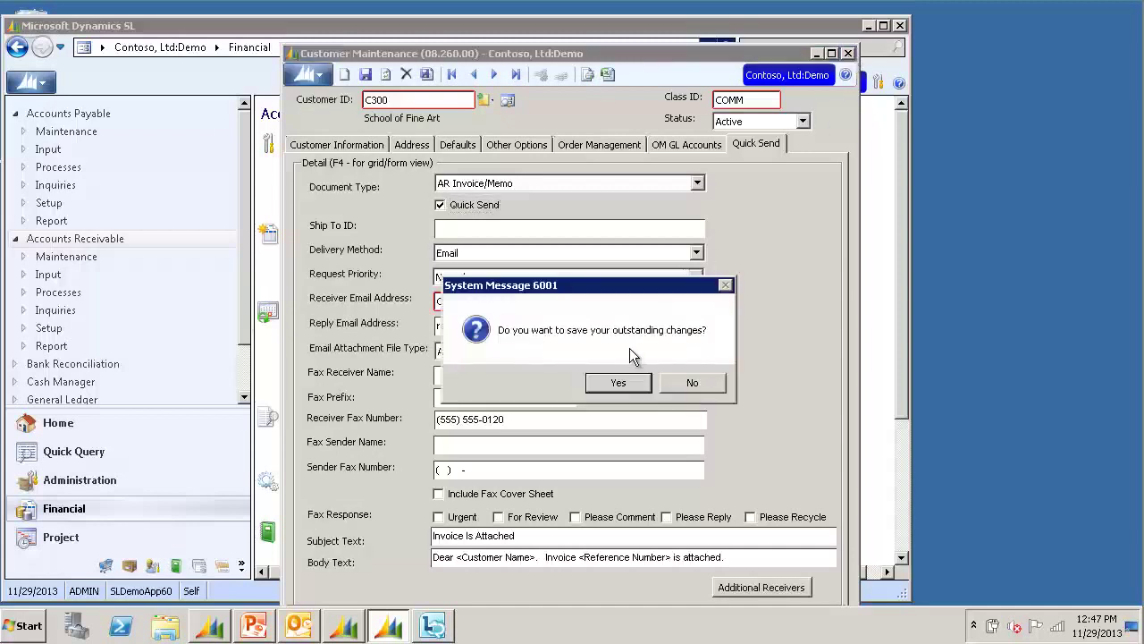
pyautogui.click(620, 382)
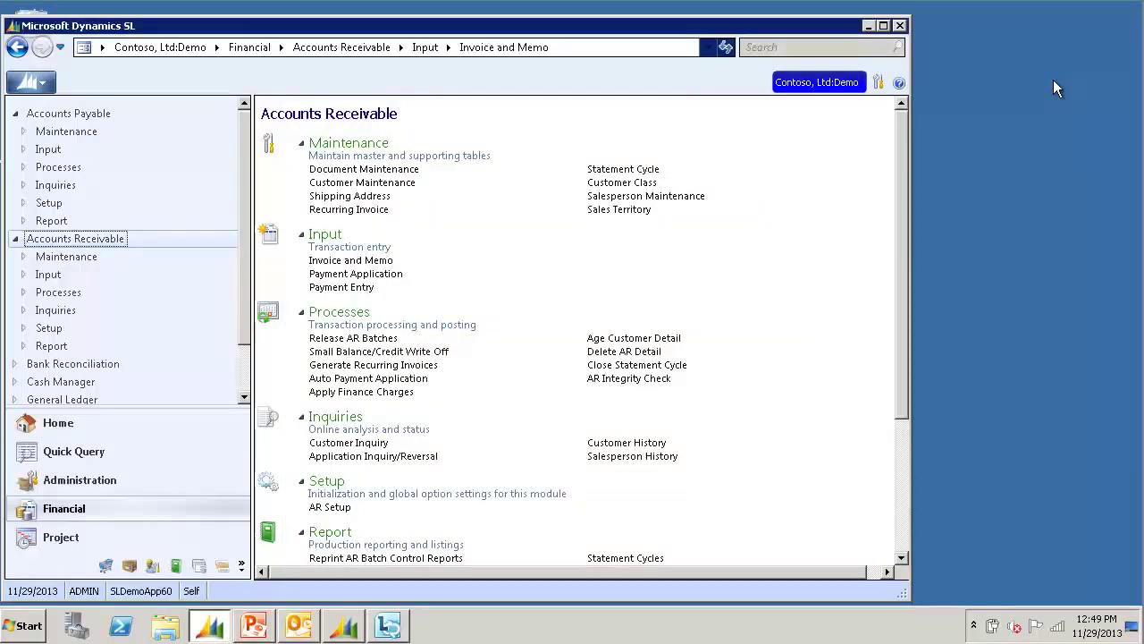
# - Load batch 000158 in Invoice and Memo and Quick Send its invoice, confirming the message
pyautogui.click(377, 261)
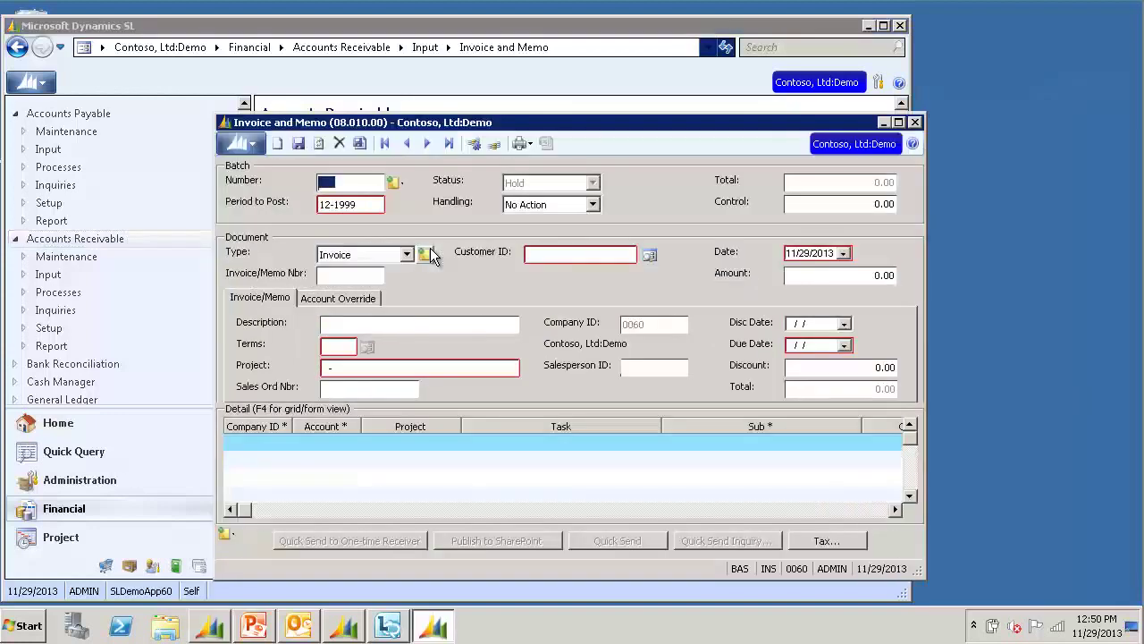
pyautogui.press('F3')
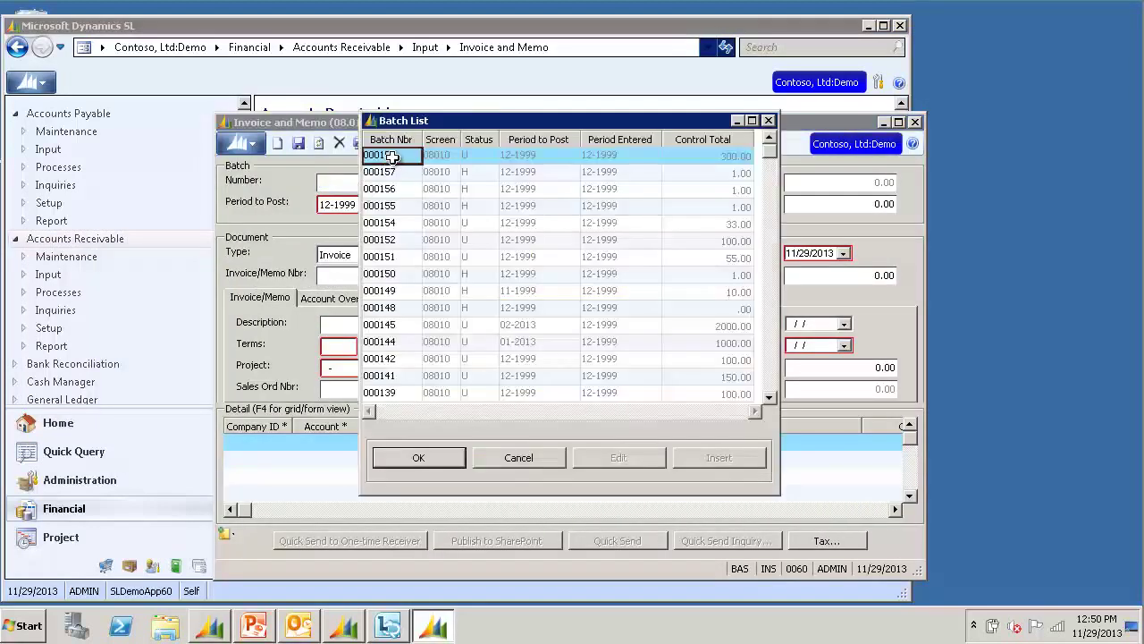
pyautogui.press('Escape')
pyautogui.click(406, 143)
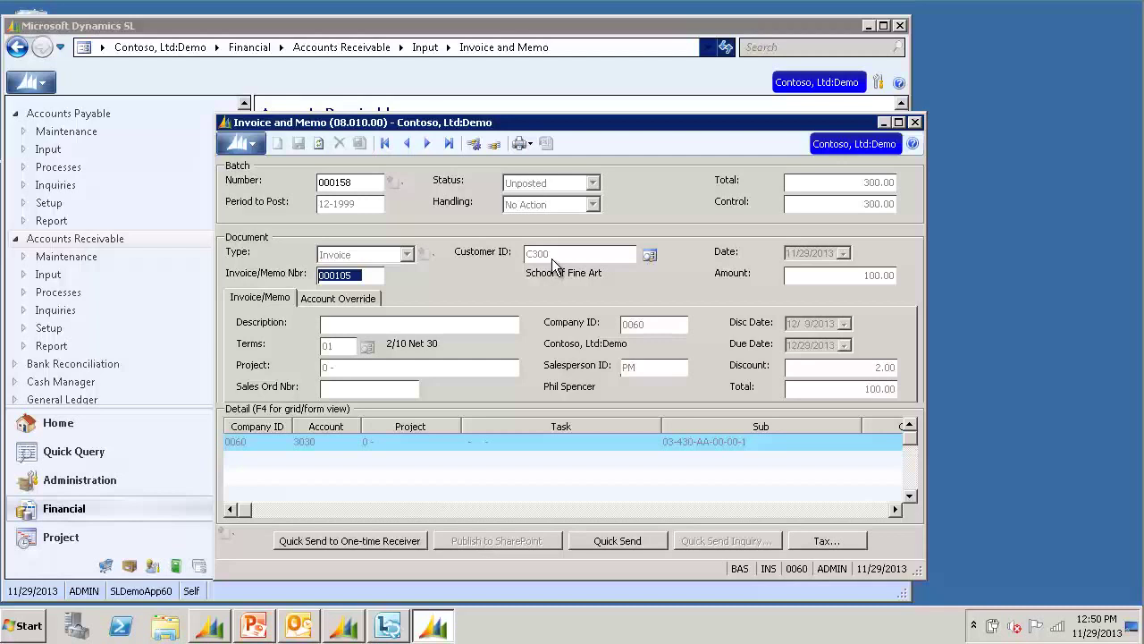
pyautogui.click(652, 542)
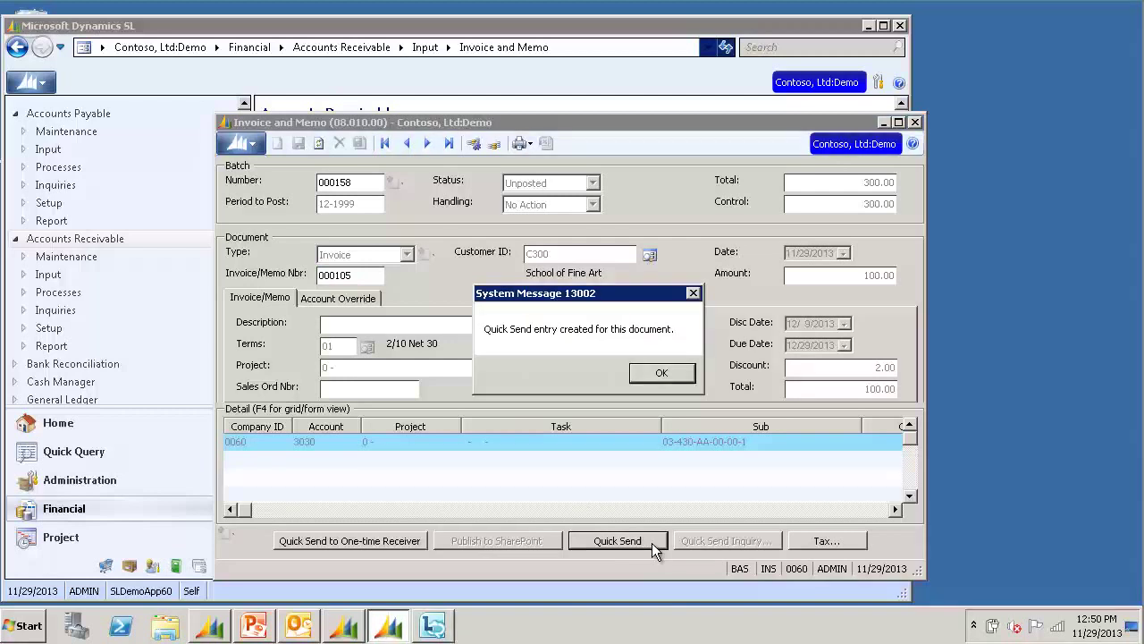
pyautogui.click(666, 374)
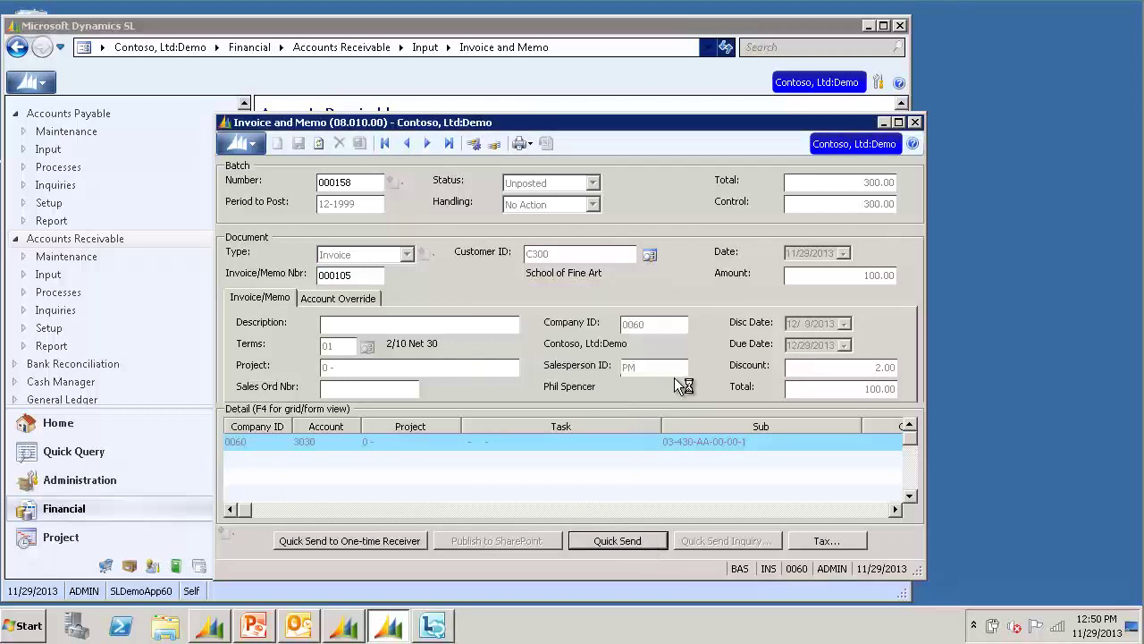
# - Bring up the Application Server processing log showing the invoice was emailed
pyautogui.click(375, 629)
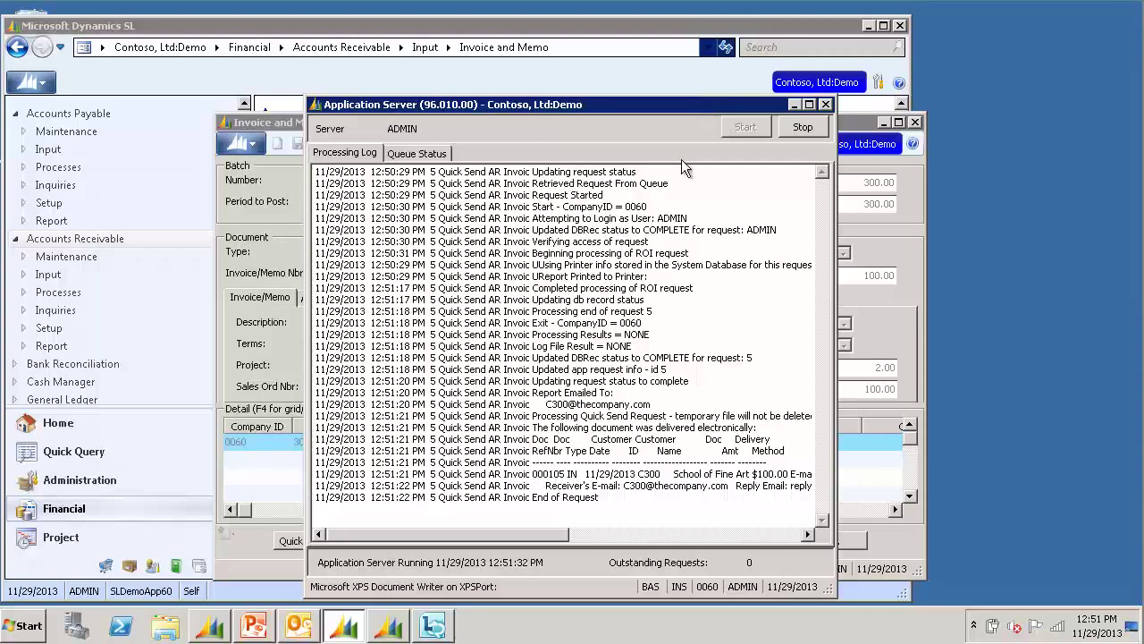
# - Open the queued 'Invoice Is Attached' email in the Outlook Outbox and check its body and PDF attachment
pyautogui.click(302, 627)
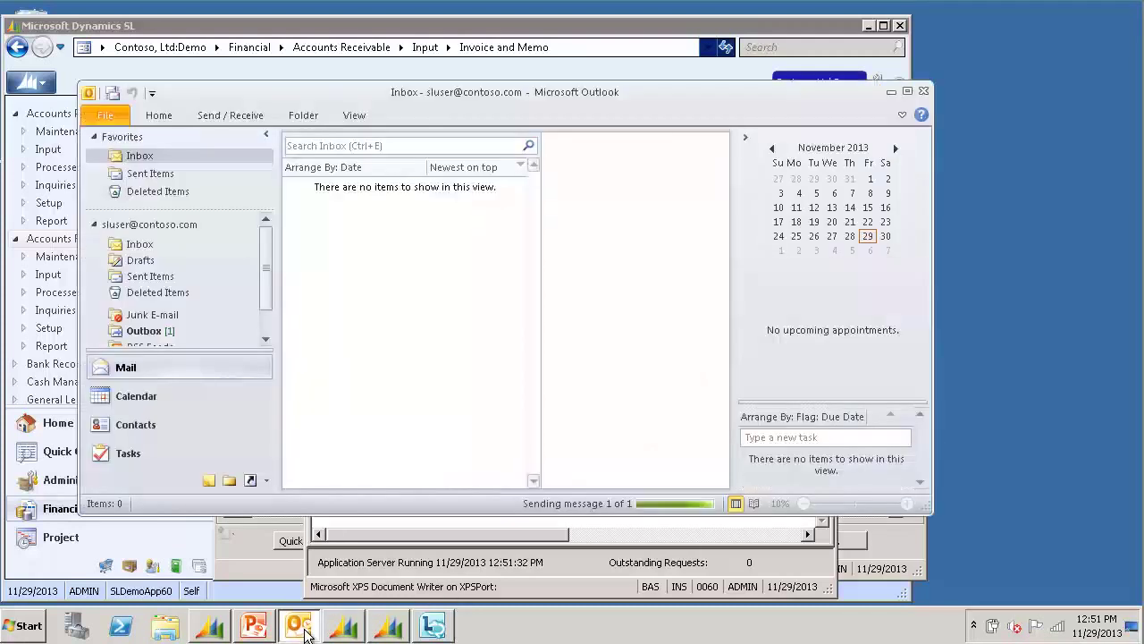
pyautogui.click(143, 331)
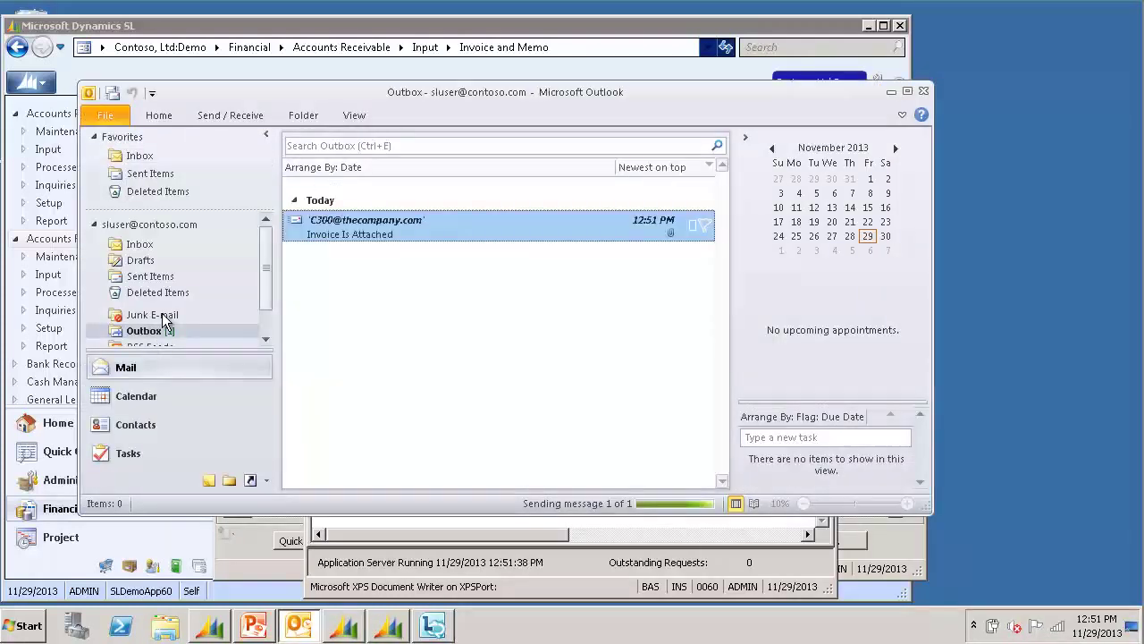
pyautogui.scroll(-1, 191, 304)
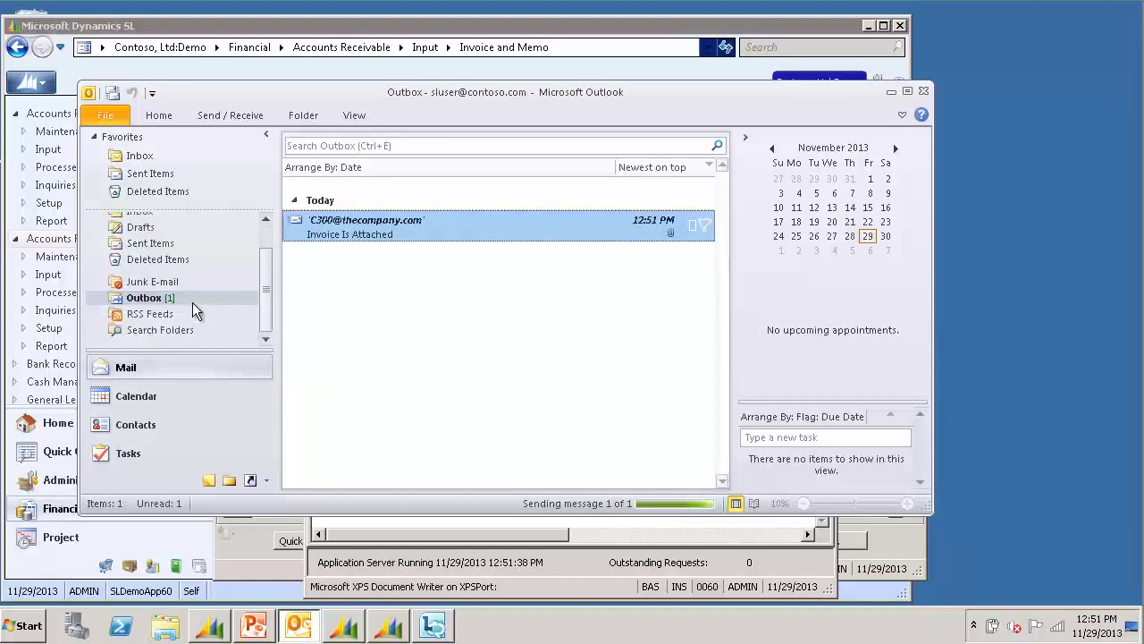
pyautogui.doubleClick(408, 235)
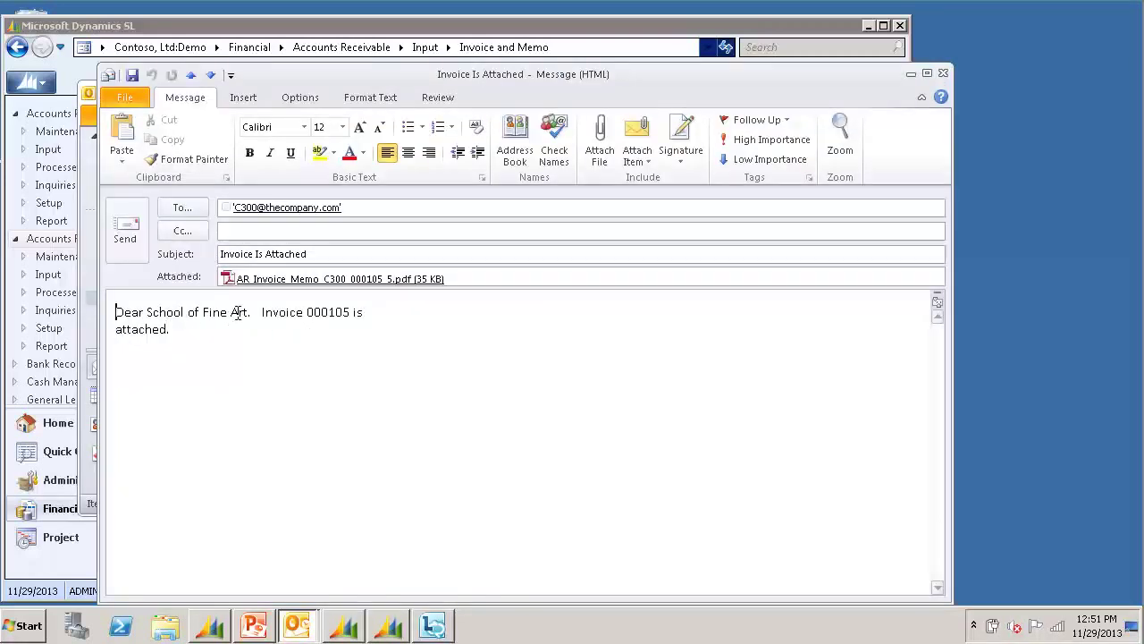
pyautogui.click(329, 312)
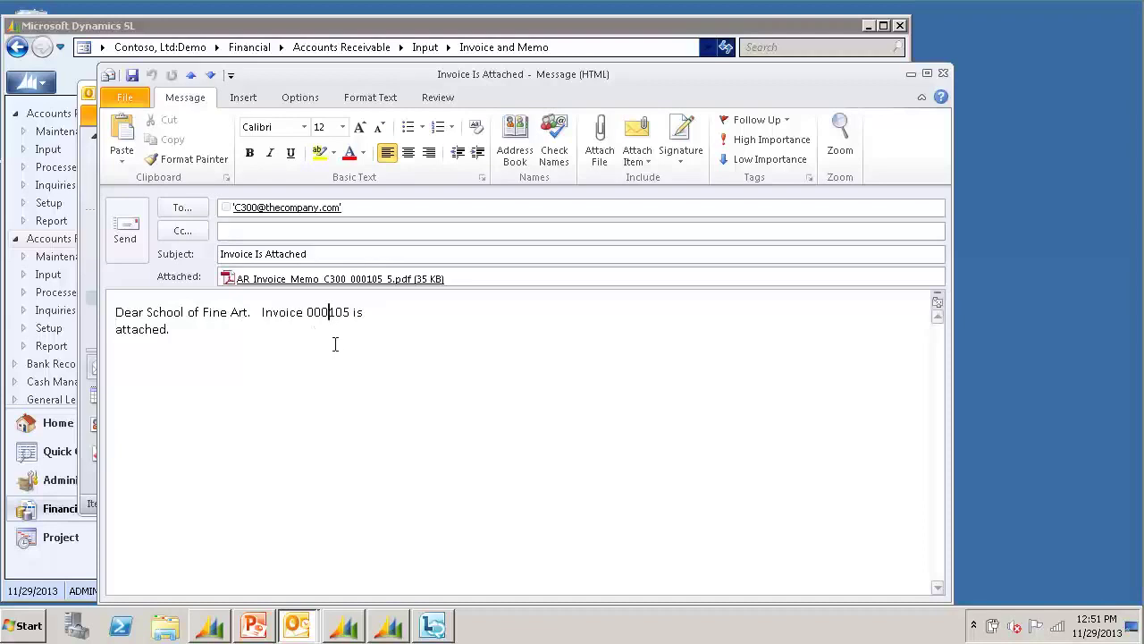
pyautogui.click(336, 328)
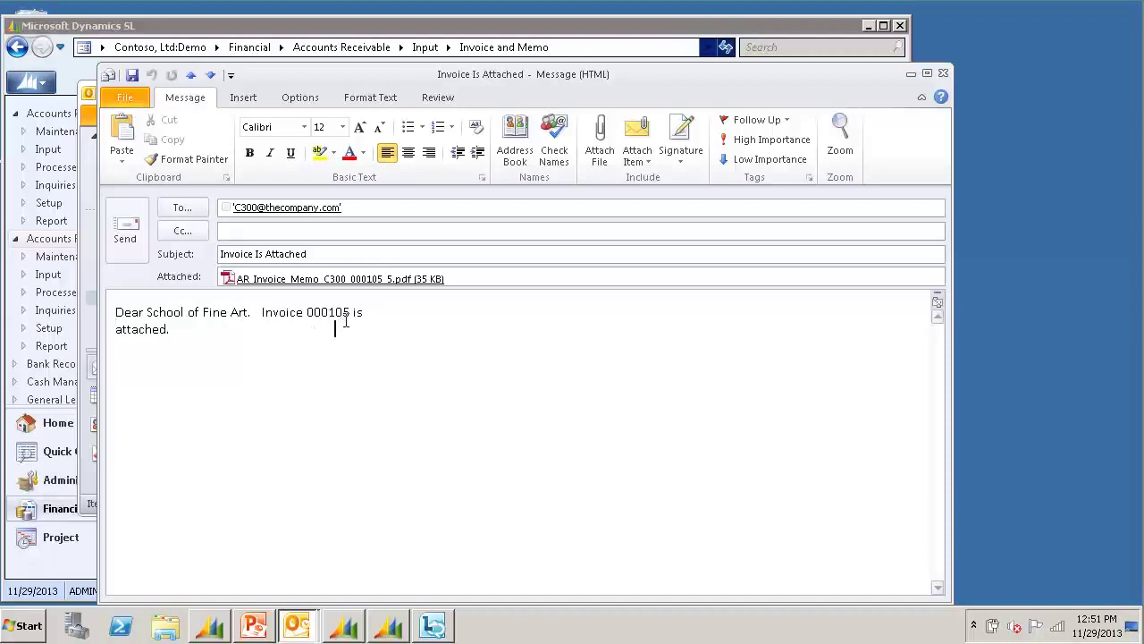
pyautogui.click(369, 279)
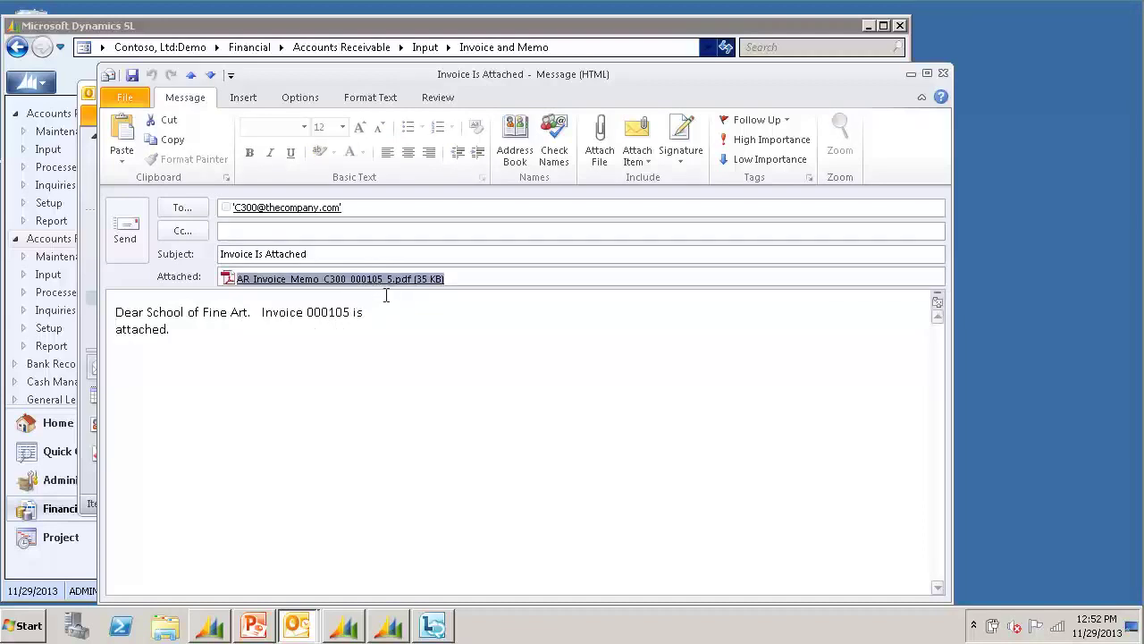
pyautogui.click(947, 72)
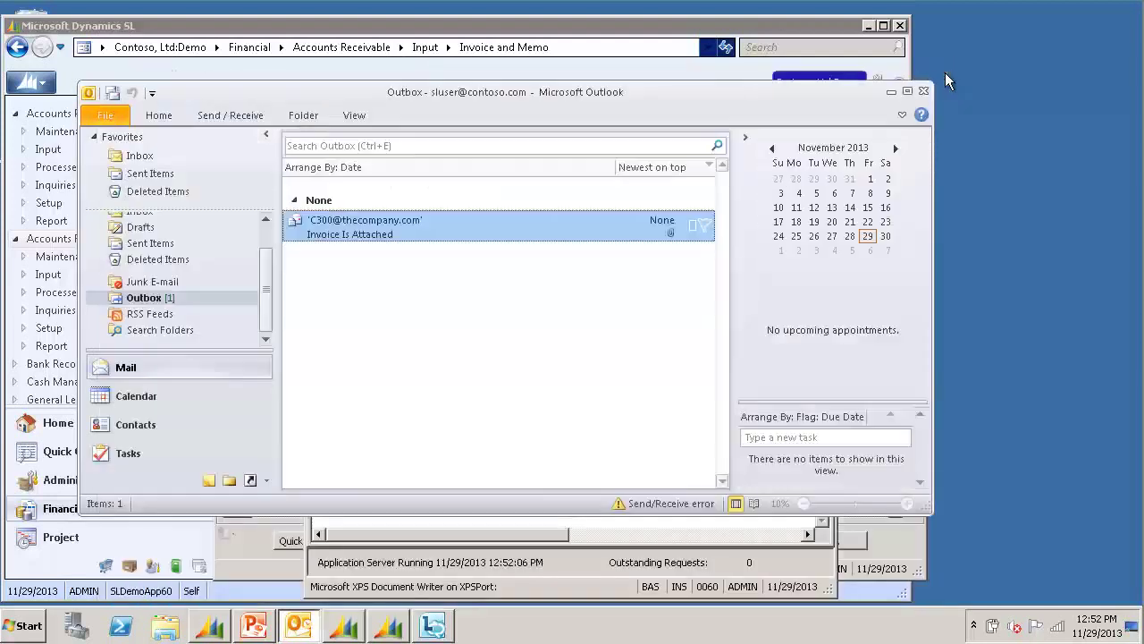
# - Minimize Outlook and close the Invoice and Memo entry screen
pyautogui.click(890, 92)
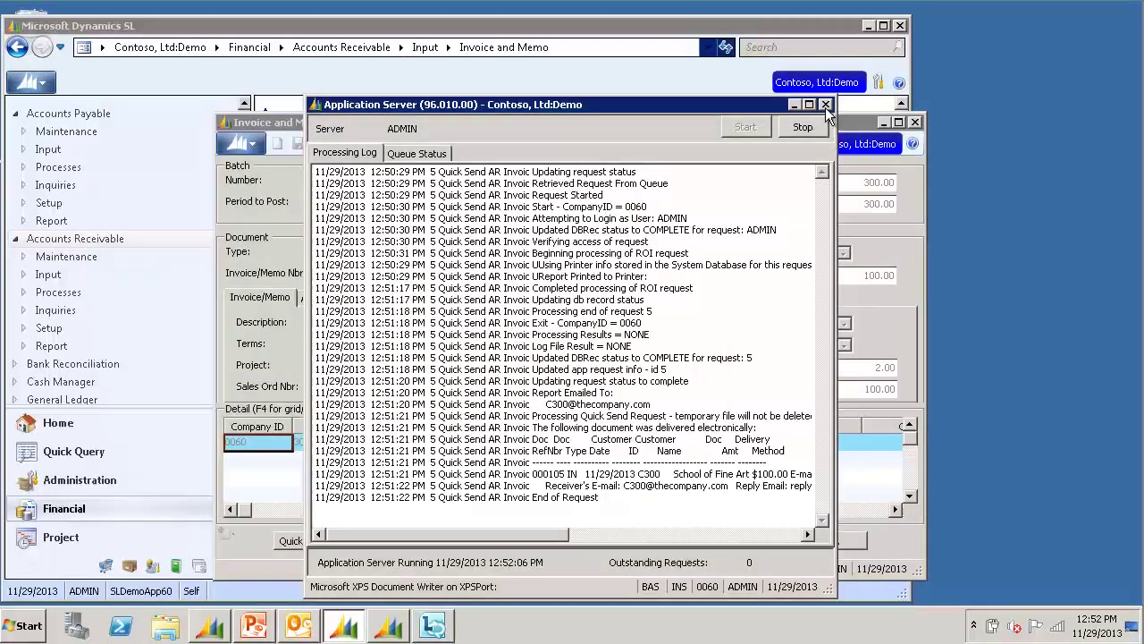
pyautogui.click(855, 125)
pyautogui.click(915, 122)
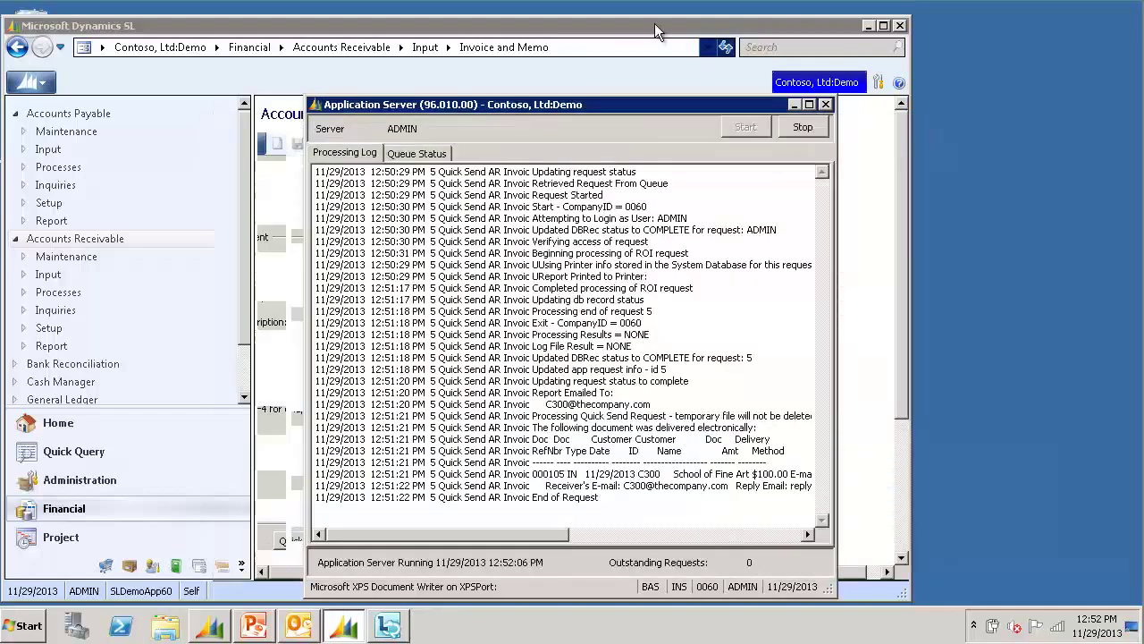
pyautogui.click(648, 30)
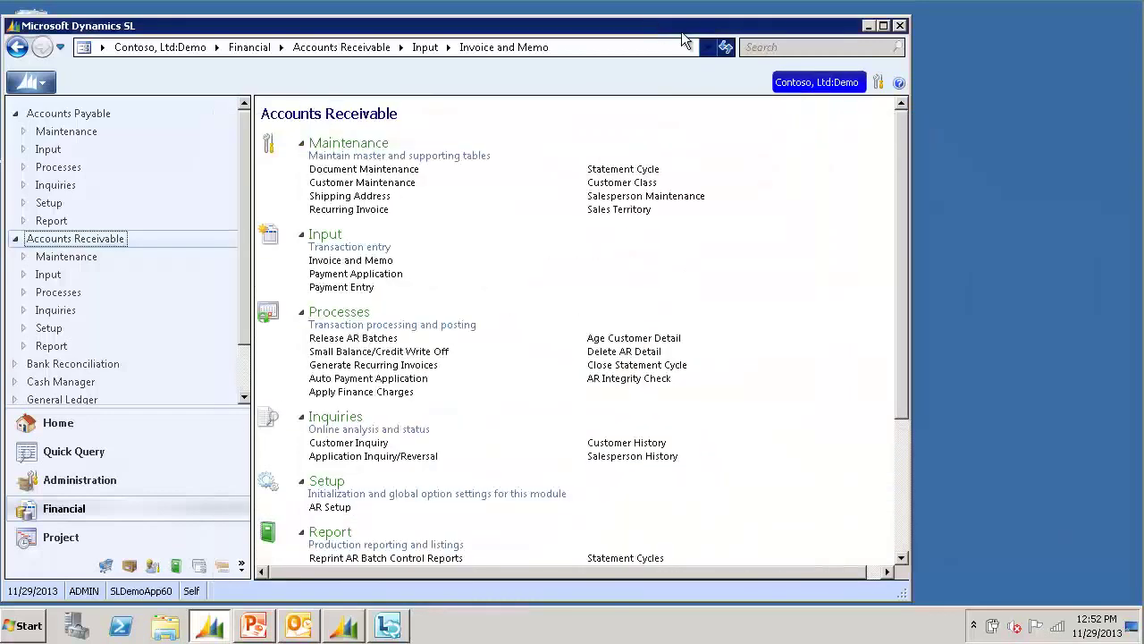
# - Print the Invoice/Memo Forms report with selection ardoc.batnbr Equal 000158
pyautogui.click(898, 534)
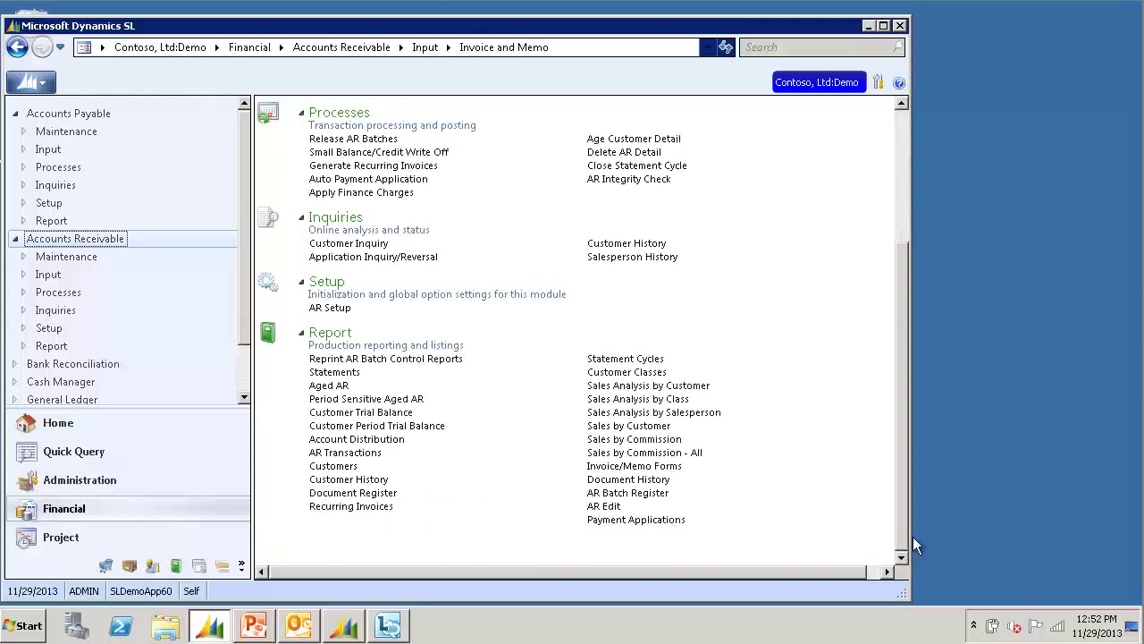
pyautogui.click(653, 466)
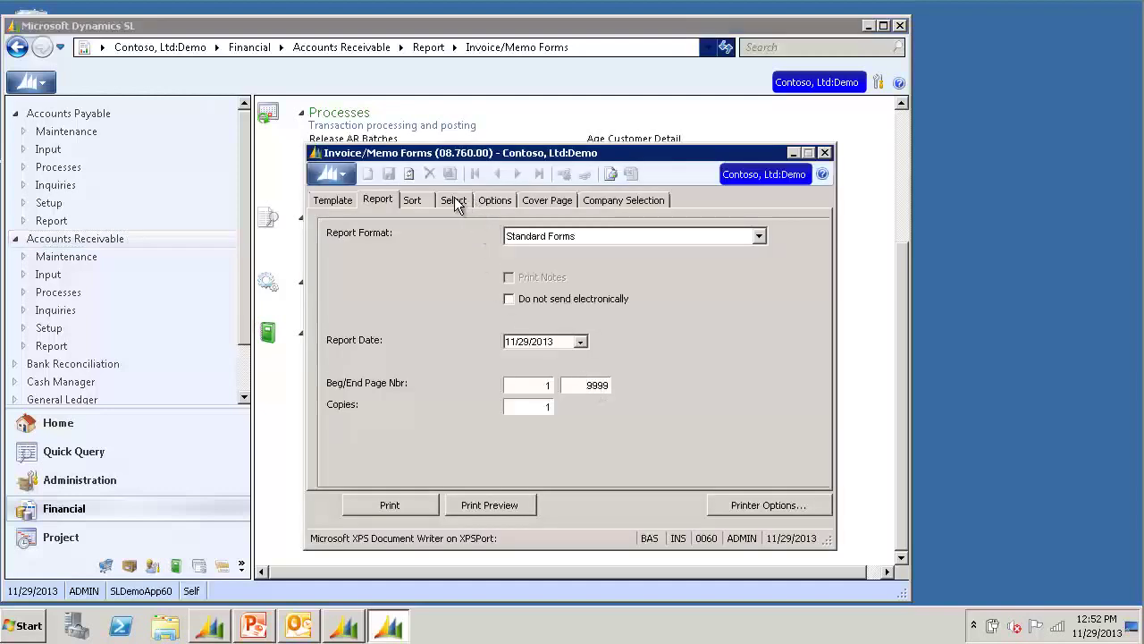
pyautogui.click(454, 200)
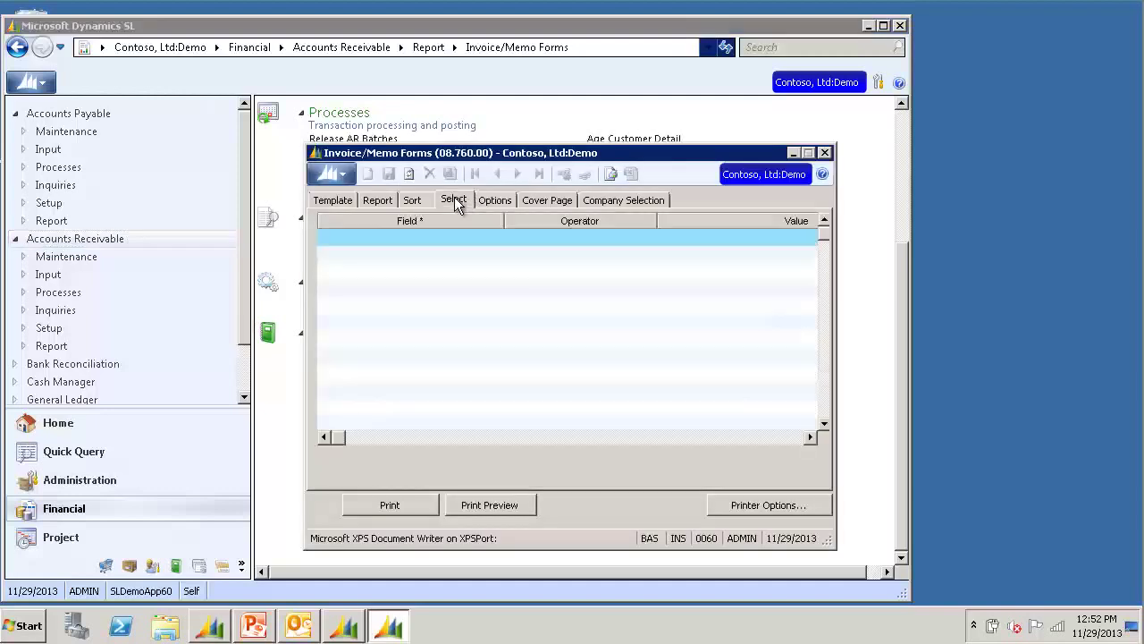
pyautogui.click(442, 233)
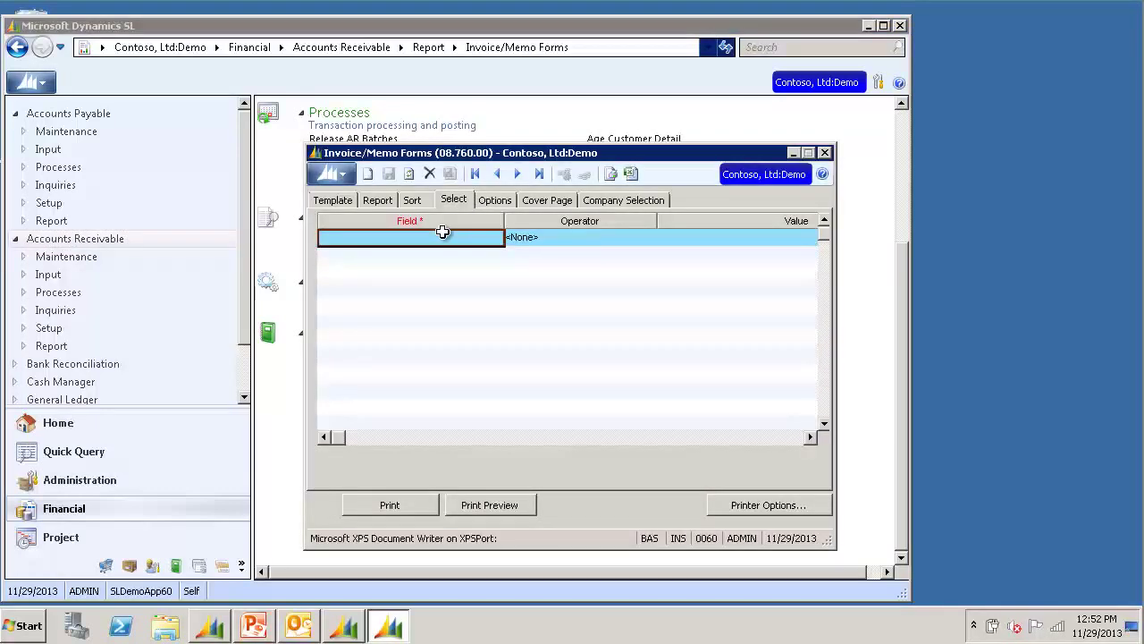
pyautogui.doubleClick(442, 233)
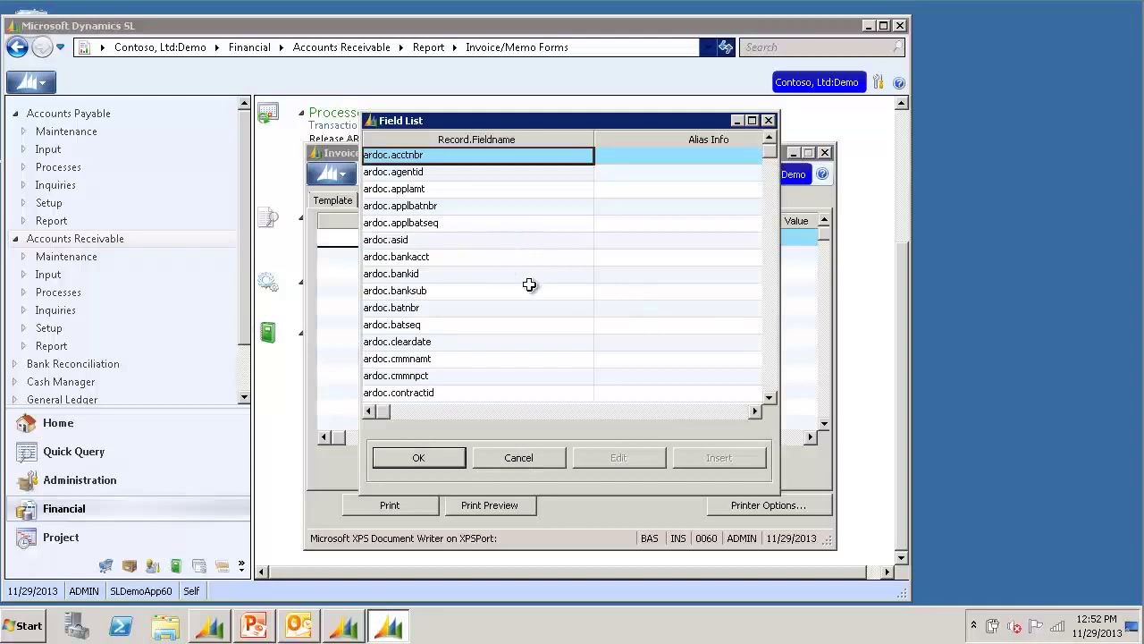
pyautogui.doubleClick(452, 307)
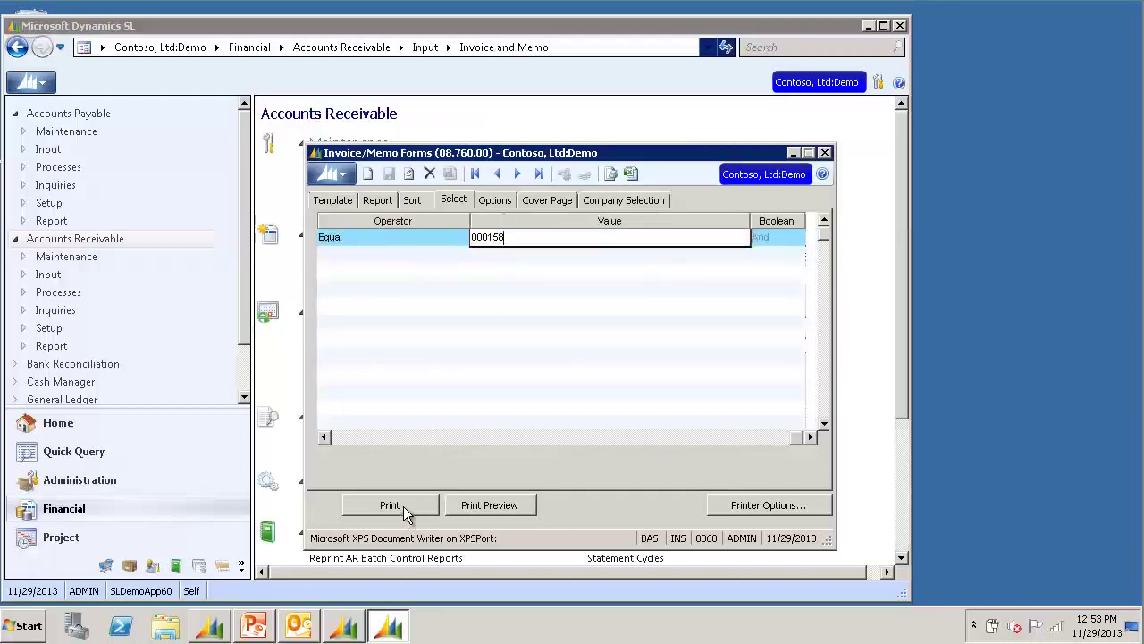
pyautogui.click(403, 506)
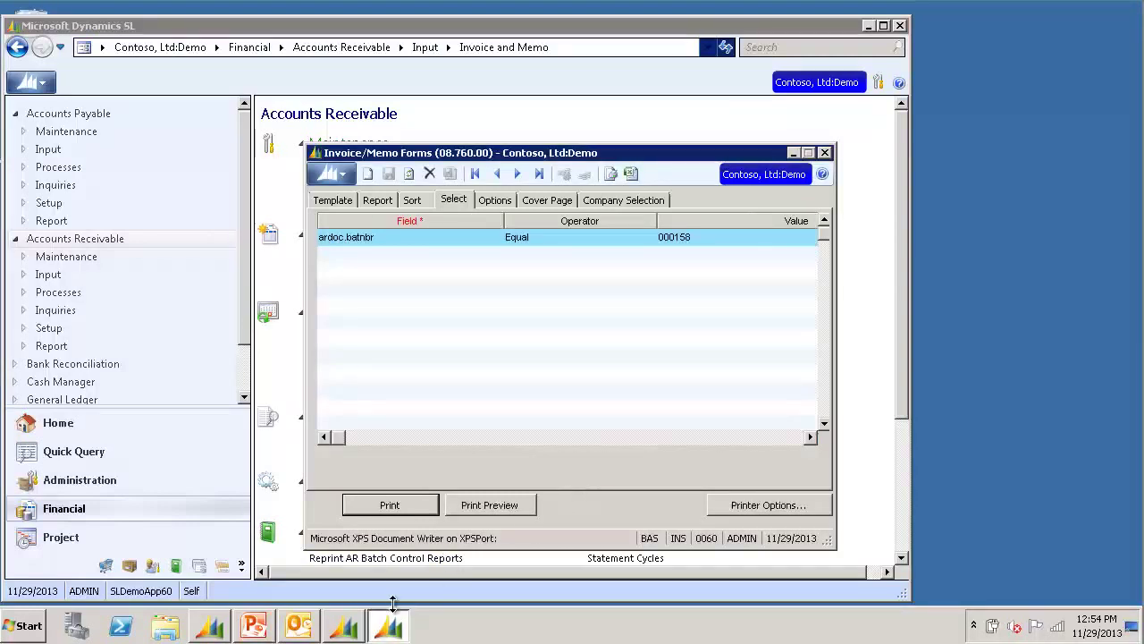
# - Check the Application Server log for the resubmitted invoice, then return to the Outlook Outbox
pyautogui.click(346, 628)
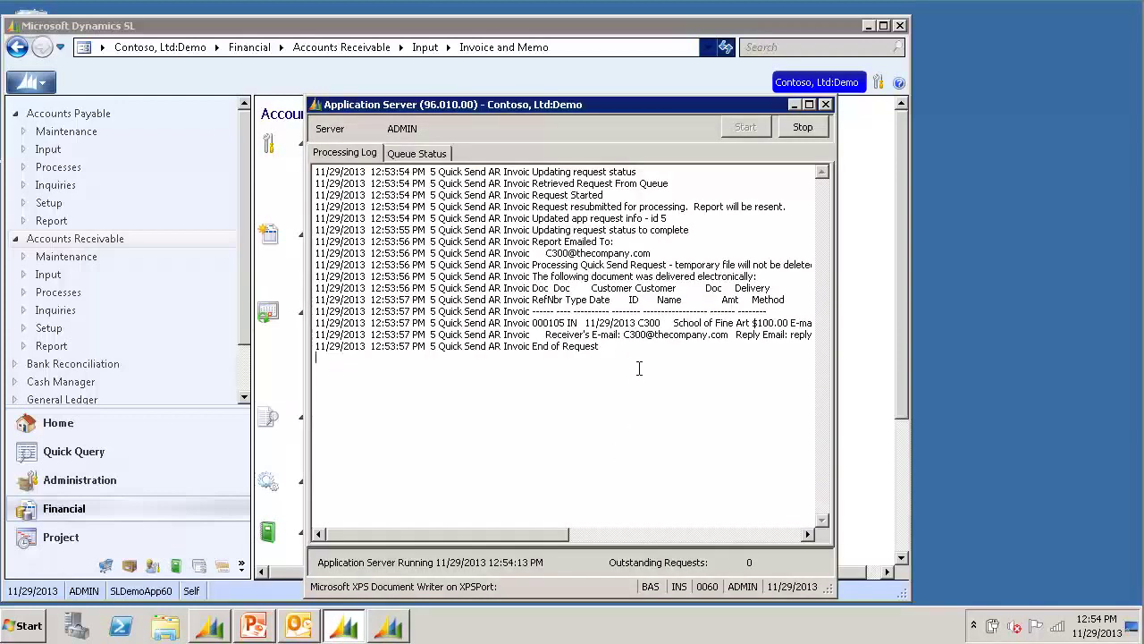
pyautogui.click(302, 627)
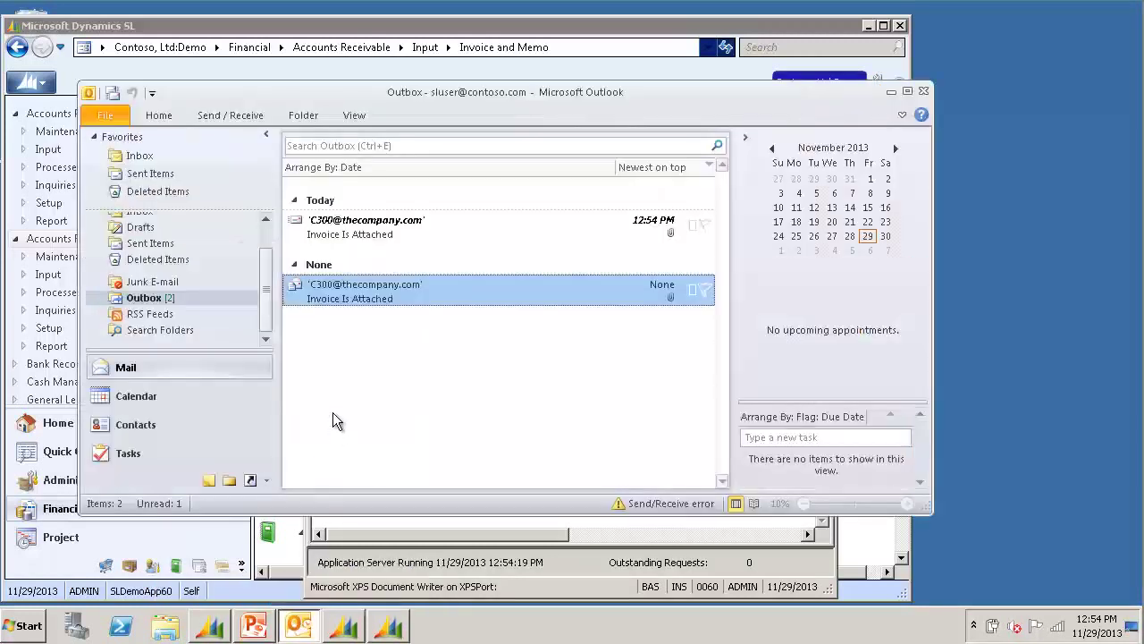
# - Select the newest 'Invoice Is Attached' message, queued at 12:54 PM, in the Outlook Outbox
pyautogui.click(413, 230)
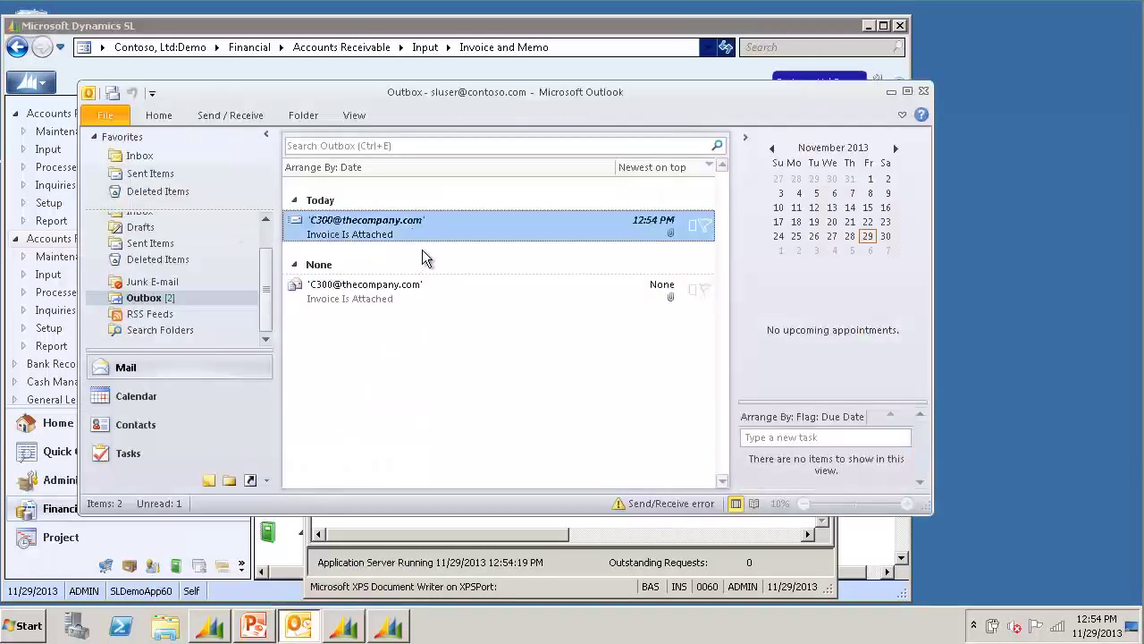